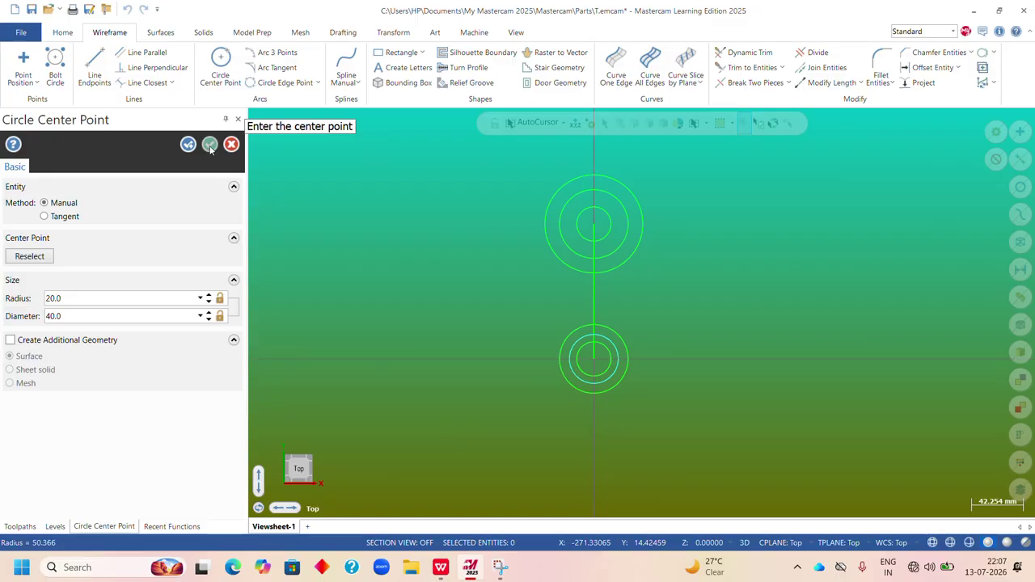
# Finish the 20 mm radius circle around the lower centre point.
pyautogui.click(210, 145)
pyautogui.rightClick(682, 234)
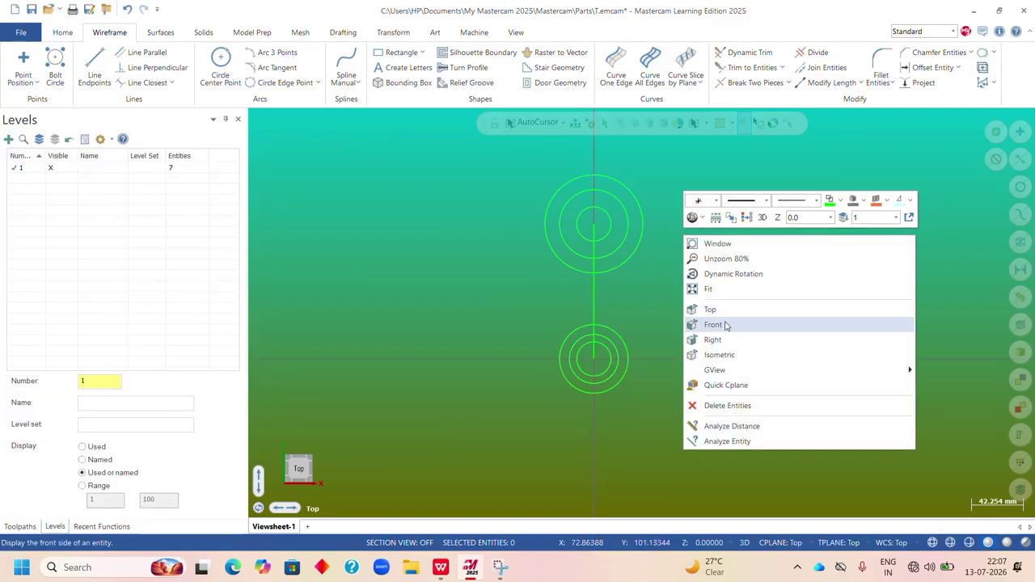
pyautogui.click(712, 288)
pyautogui.rightClick(712, 240)
pyautogui.click(754, 265)
pyautogui.scroll(-2, 668, 330)
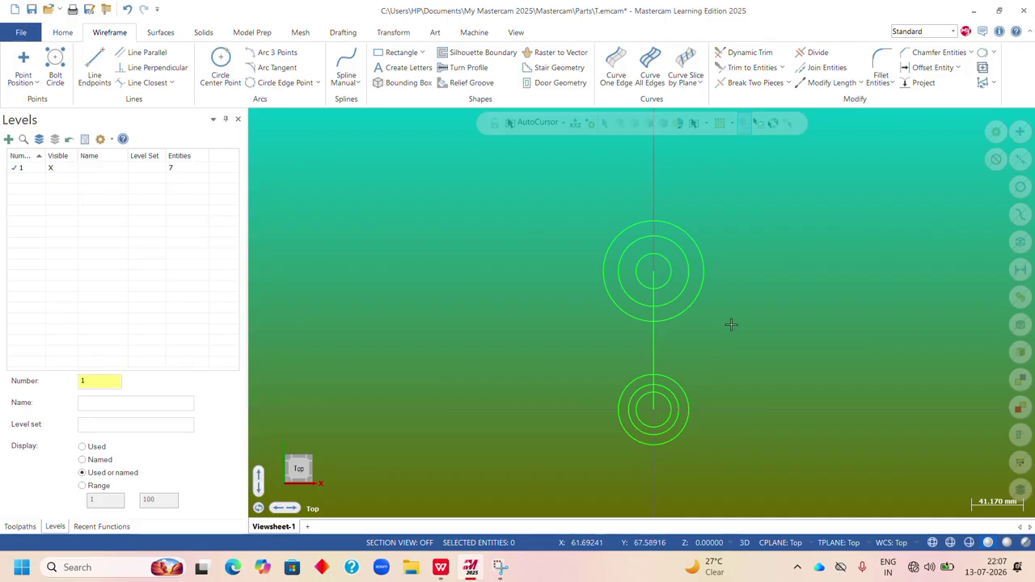
# Check the rocker drawing and add a 140 mm radius fillet bulging outward between the 40 mm and 28 mm radius outer circles on the left side.
pyautogui.click(441, 567)
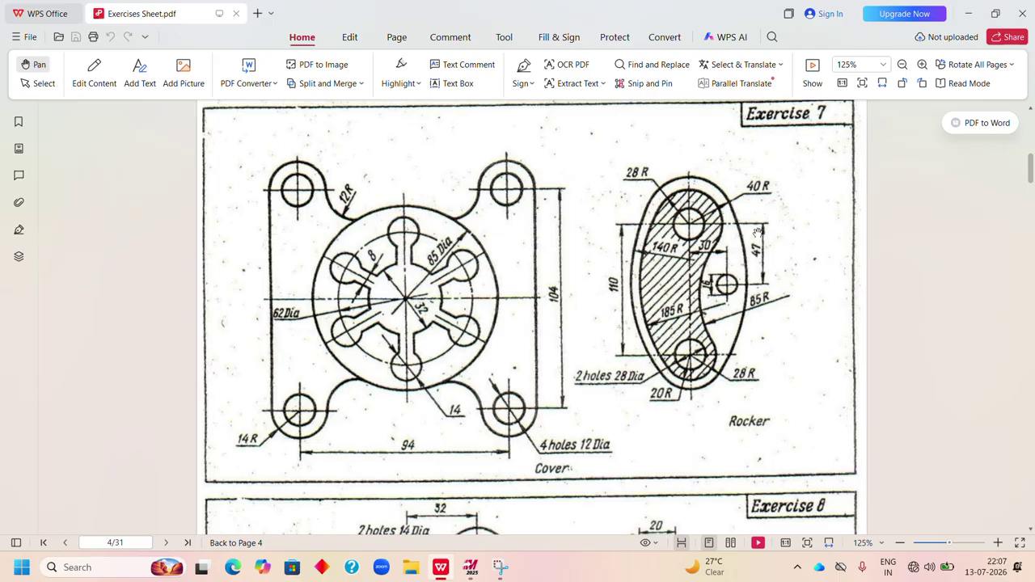
pyautogui.click(470, 567)
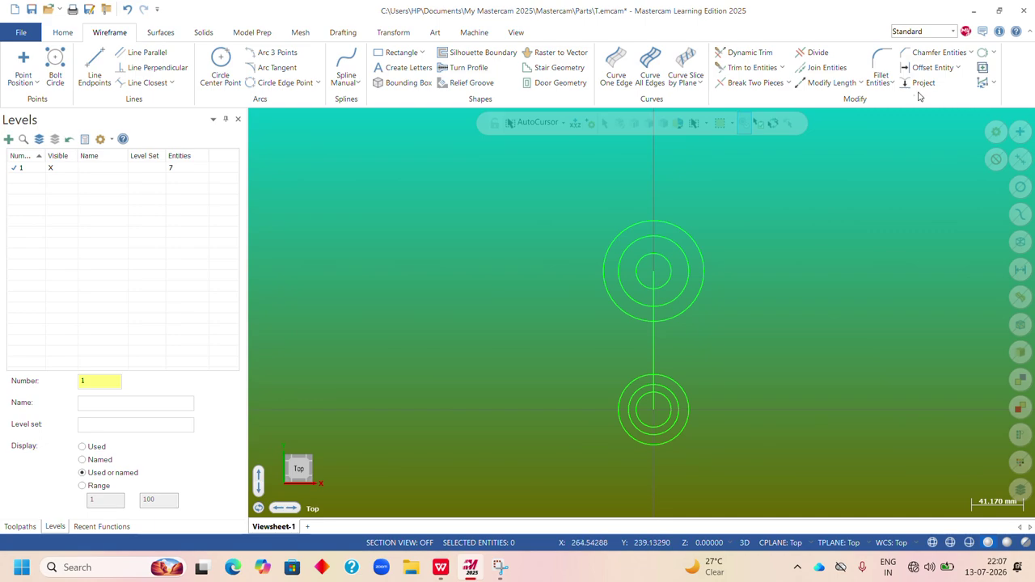
pyautogui.click(880, 69)
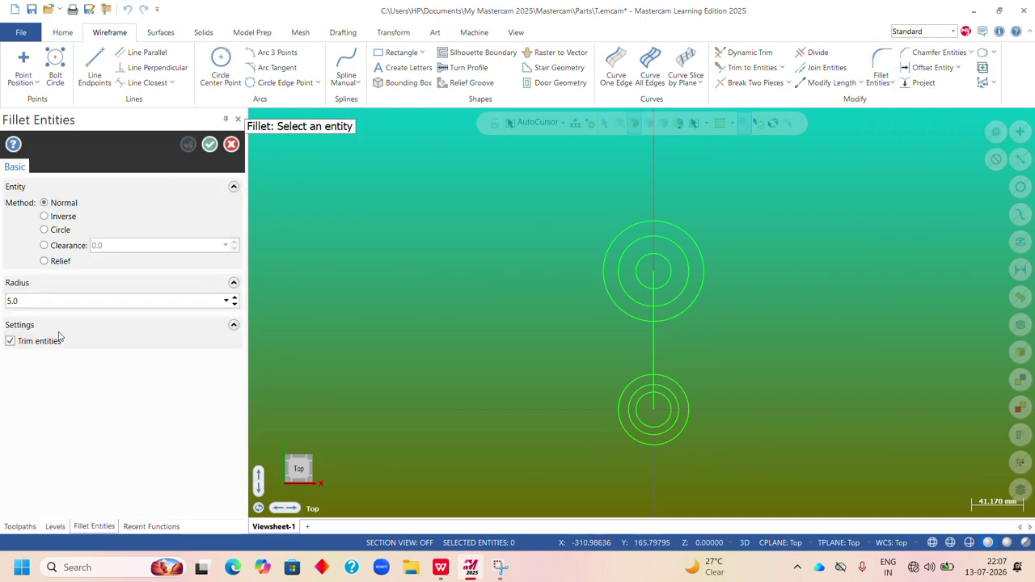
pyautogui.doubleClick(34, 302)
pyautogui.write('1')
pyautogui.click(615, 235)
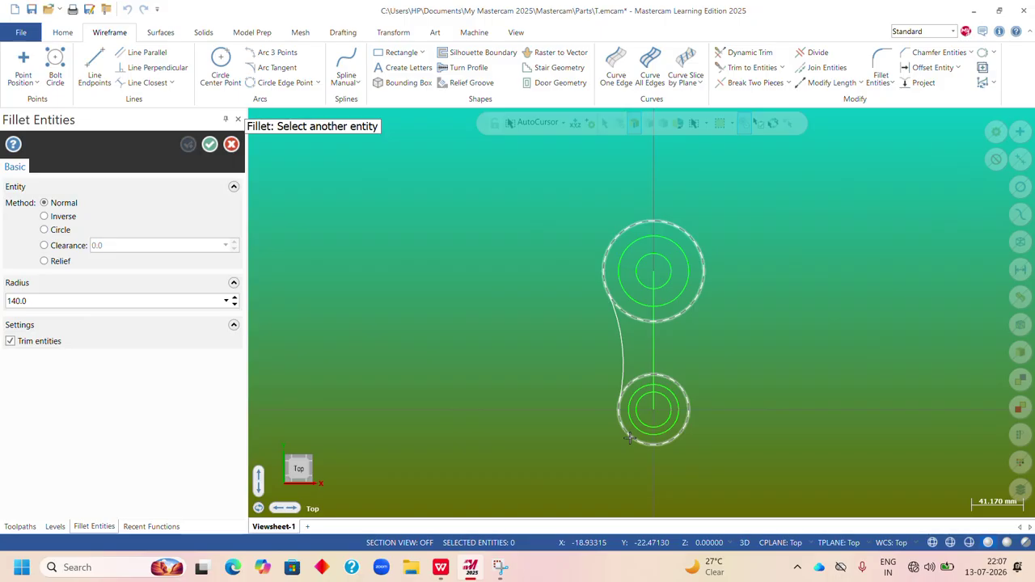
pyautogui.click(629, 437)
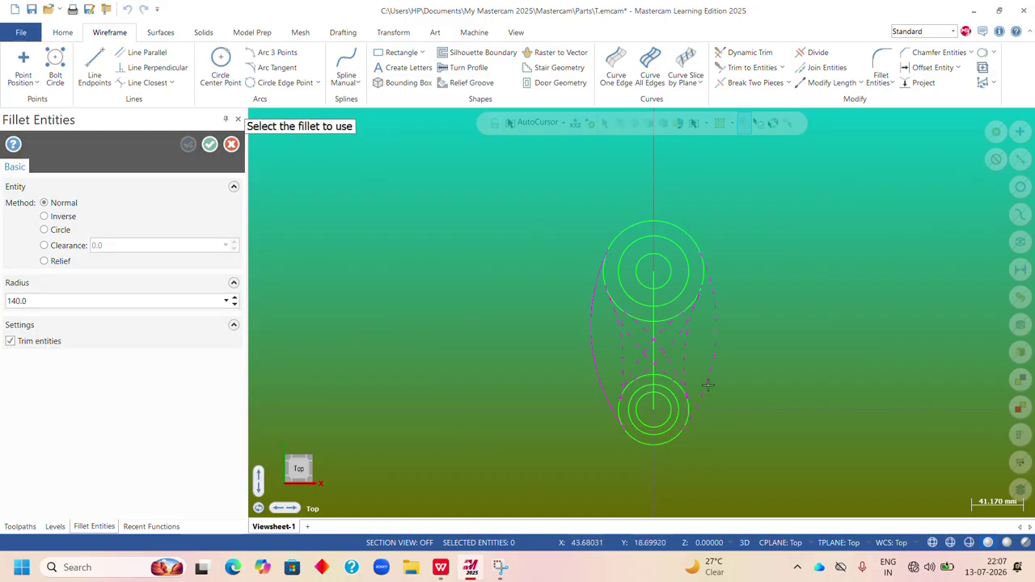
pyautogui.click(592, 318)
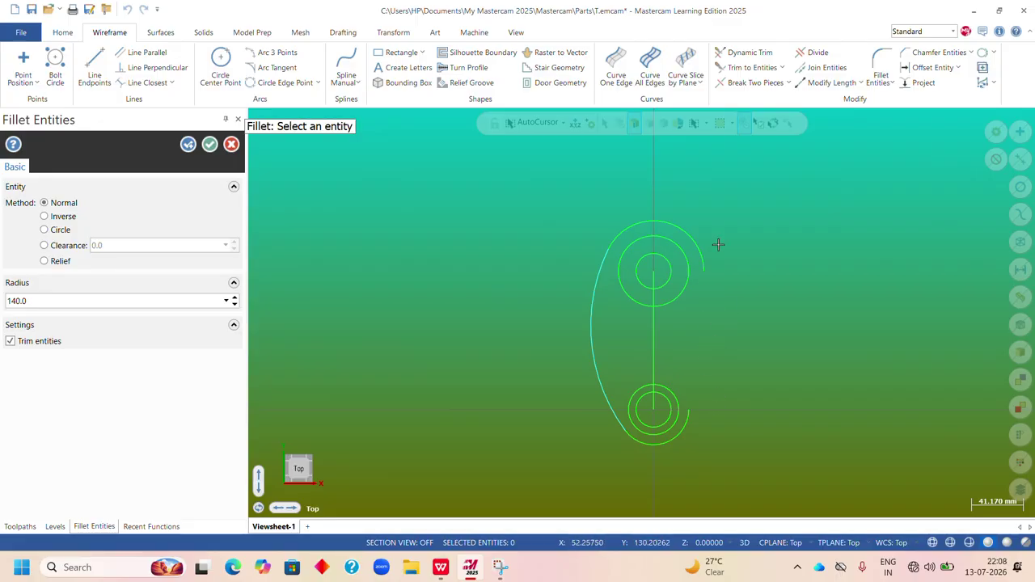
# Turn off trimming of entities for the 140 mm fillet and apply it.
pyautogui.click(10, 342)
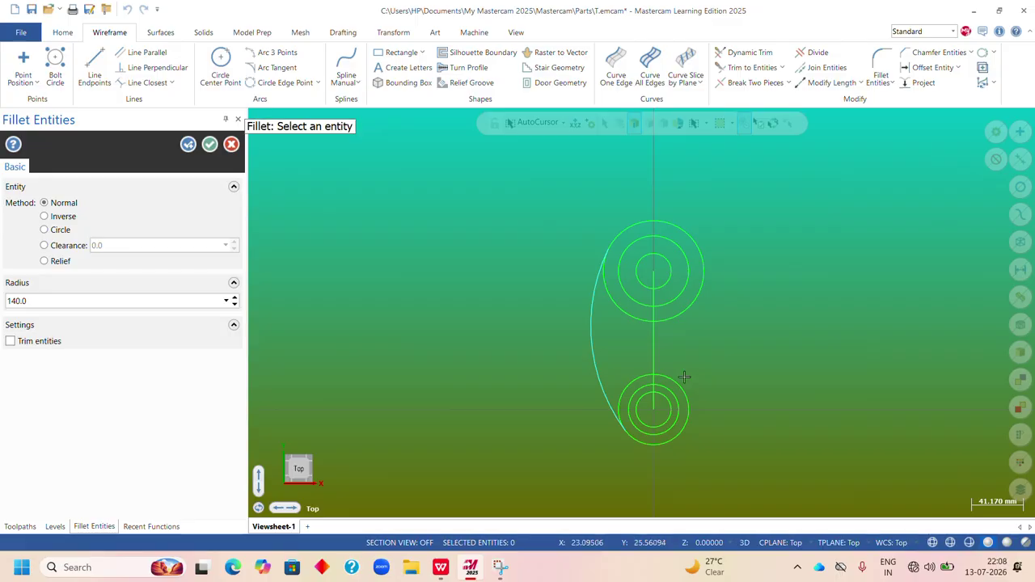
pyautogui.click(9, 342)
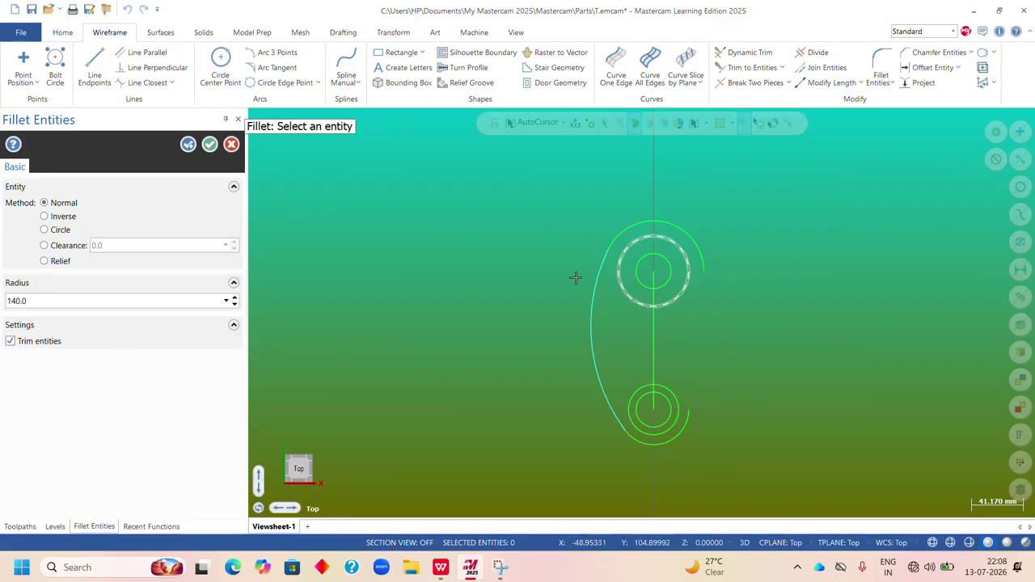
pyautogui.click(10, 342)
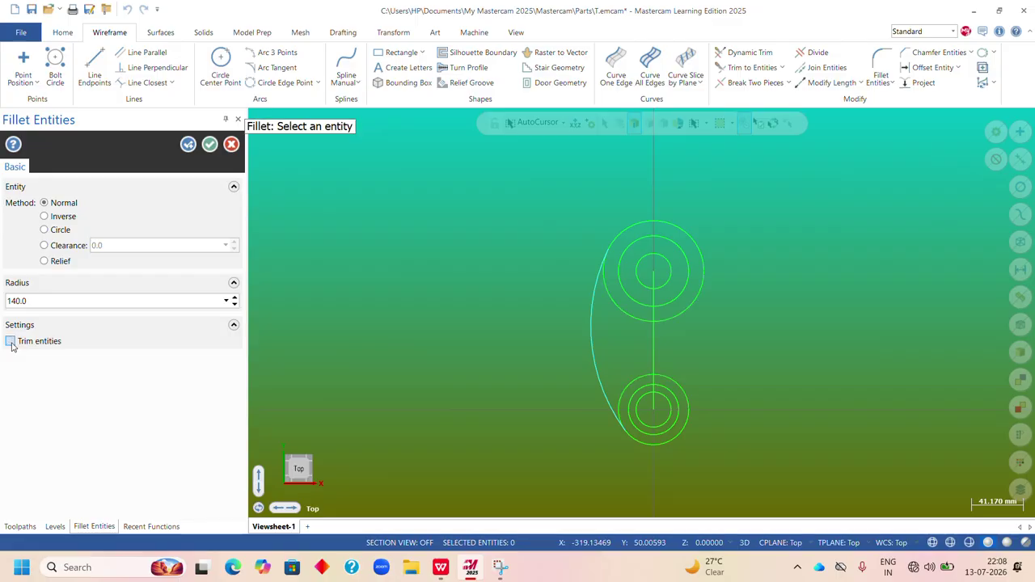
pyautogui.click(187, 144)
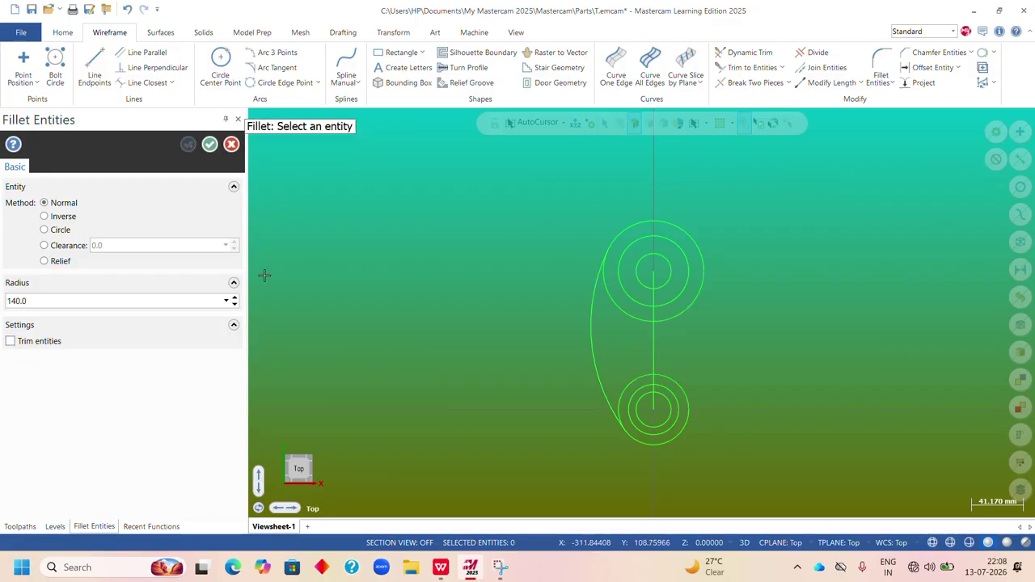
# Add the matching 140 mm radius fillet between the outer circles on the right side, without trimming.
pyautogui.click(696, 241)
pyautogui.click(682, 441)
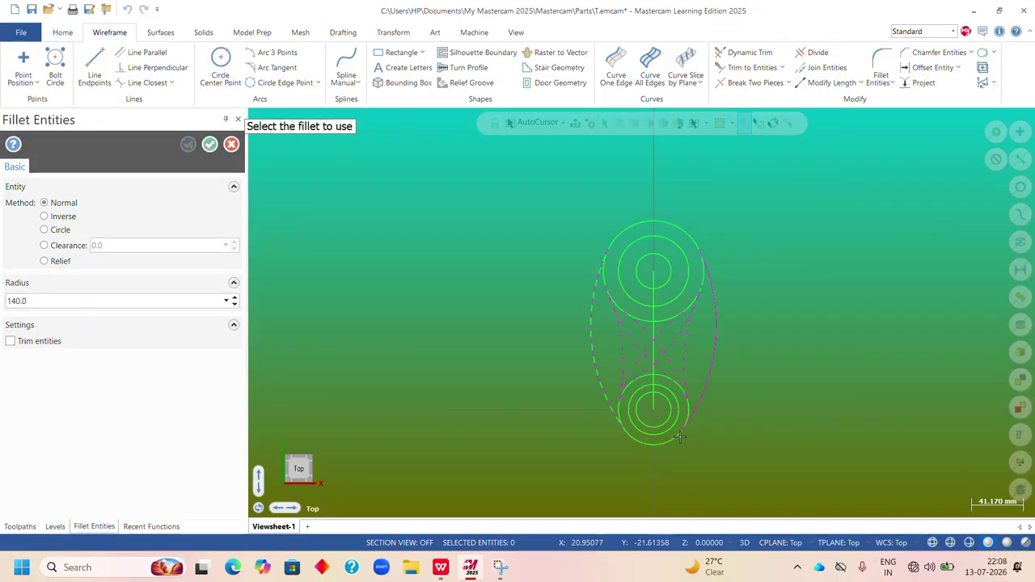
pyautogui.click(717, 314)
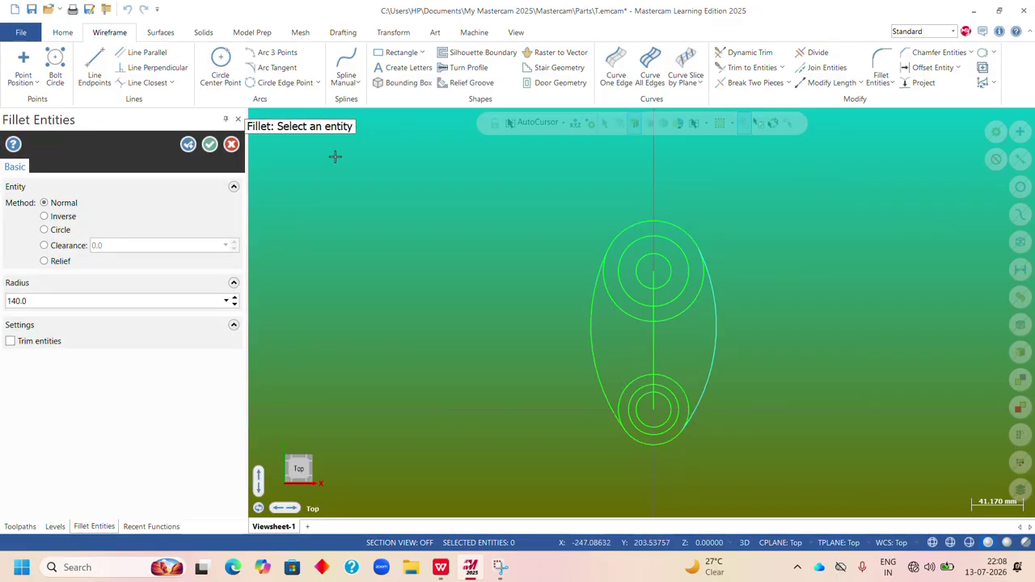
pyautogui.press('Escape')
pyautogui.scroll(-1, 716, 285)
# Check the rocker drawing and add an untrimmed 185 mm radius fillet on the left between the upper 28 mm and lower 20 mm radius circles.
pyautogui.moveTo(441, 567)
pyautogui.click(441, 498)
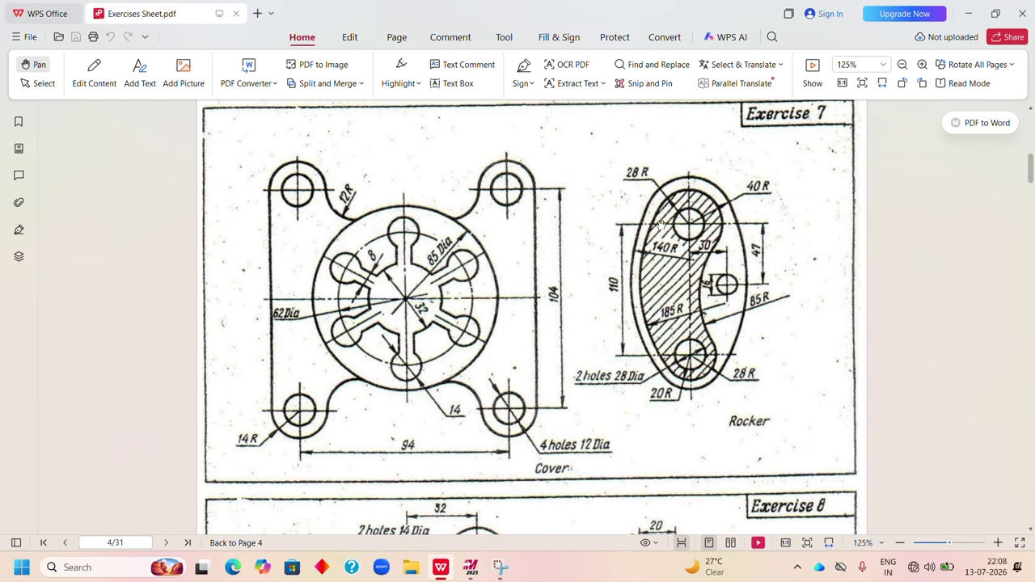
pyautogui.click(470, 567)
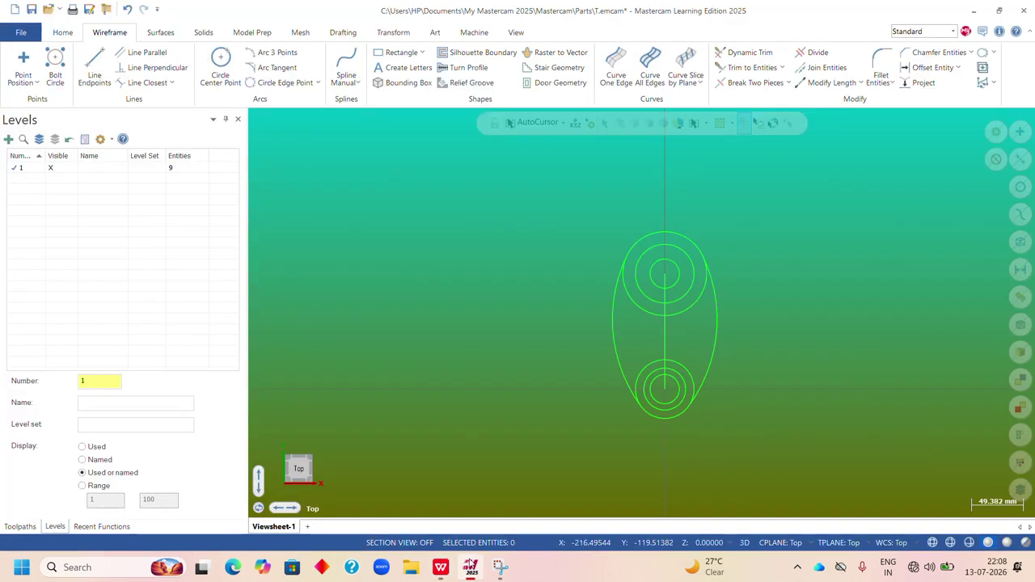
pyautogui.click(881, 66)
pyautogui.moveTo(69, 300); pyautogui.dragTo(2, 305)
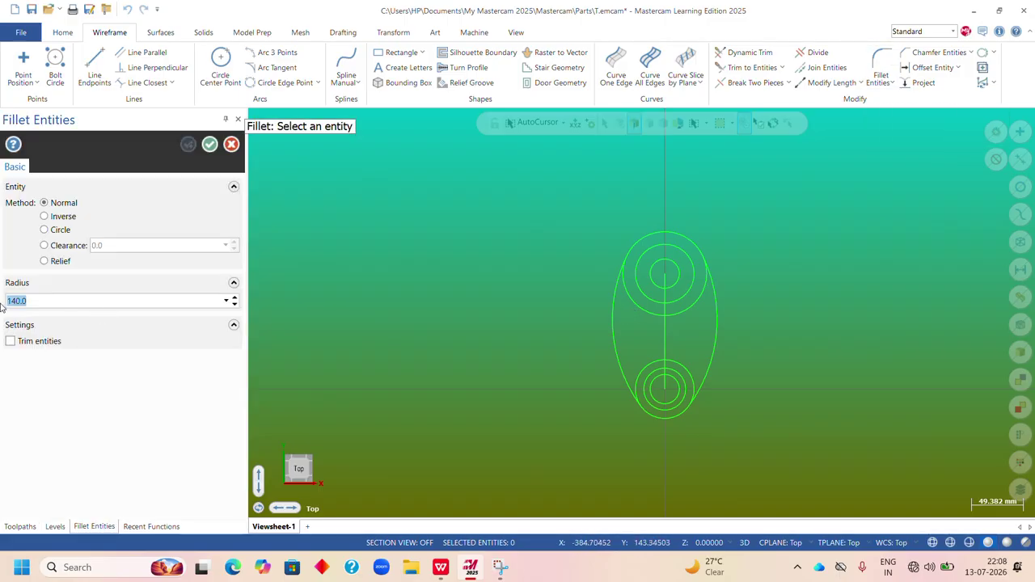
pyautogui.write('1')
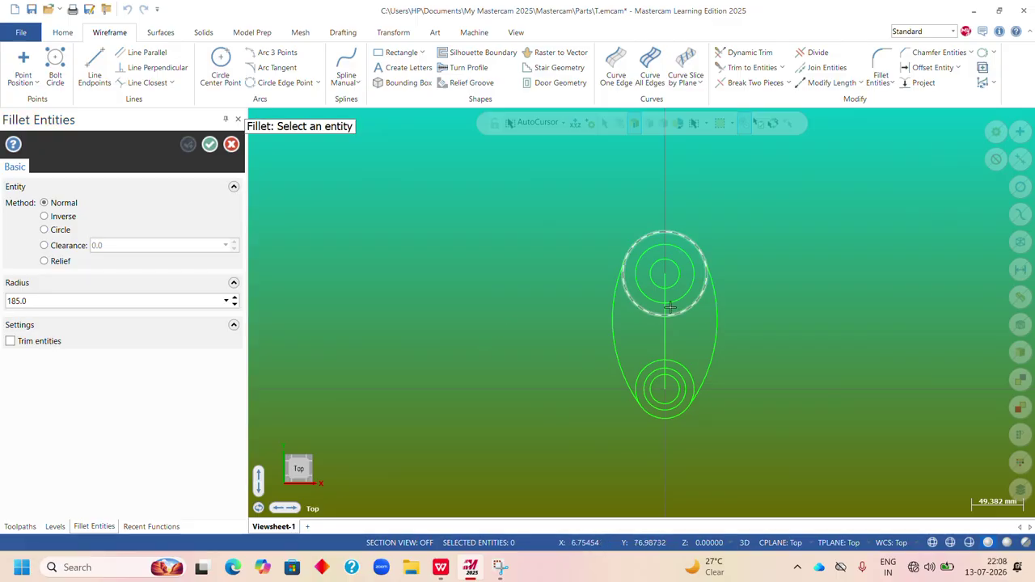
pyautogui.click(636, 278)
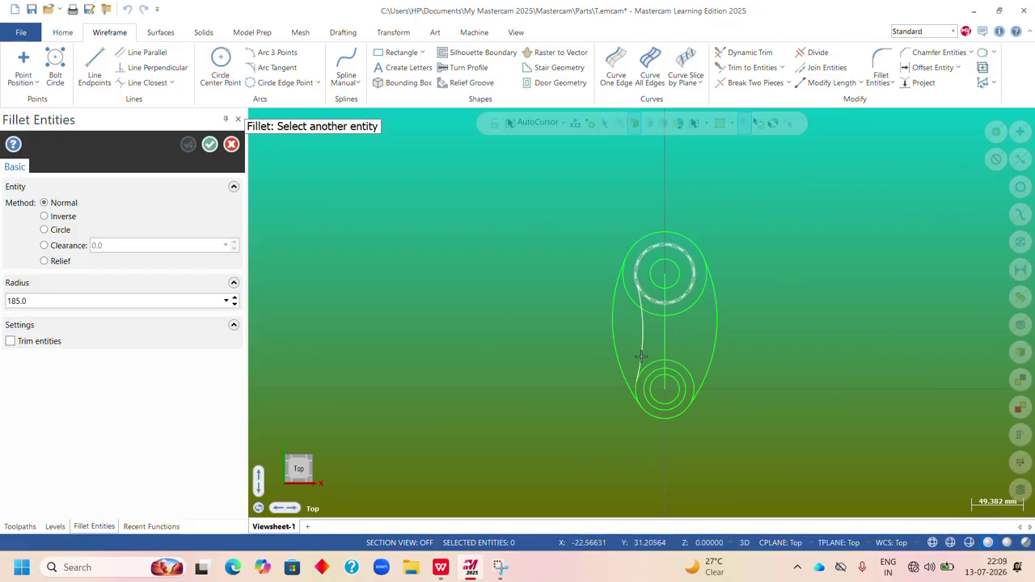
pyautogui.click(644, 396)
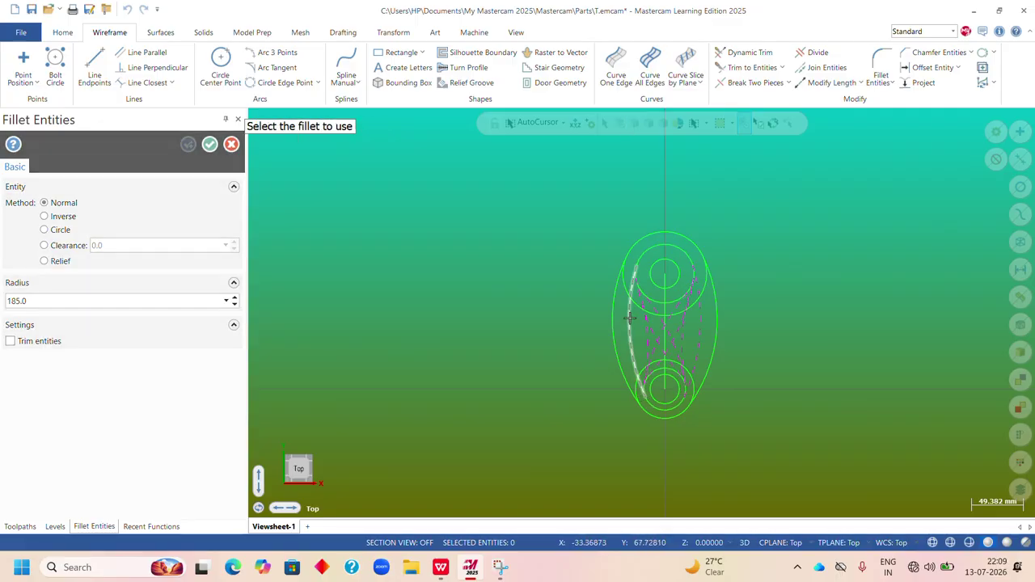
pyautogui.click(629, 320)
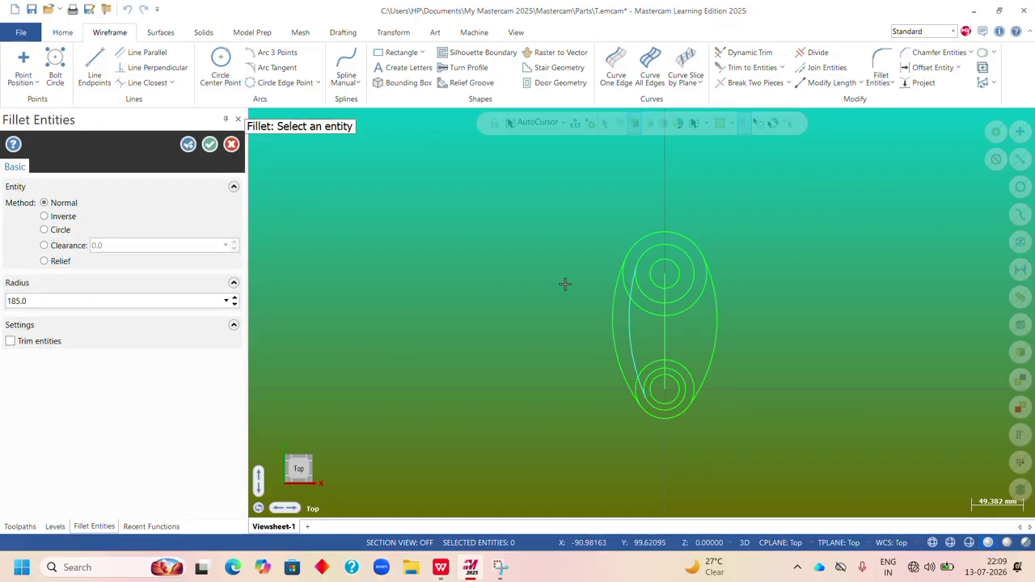
pyautogui.click(209, 145)
pyautogui.scroll(1, 647, 326)
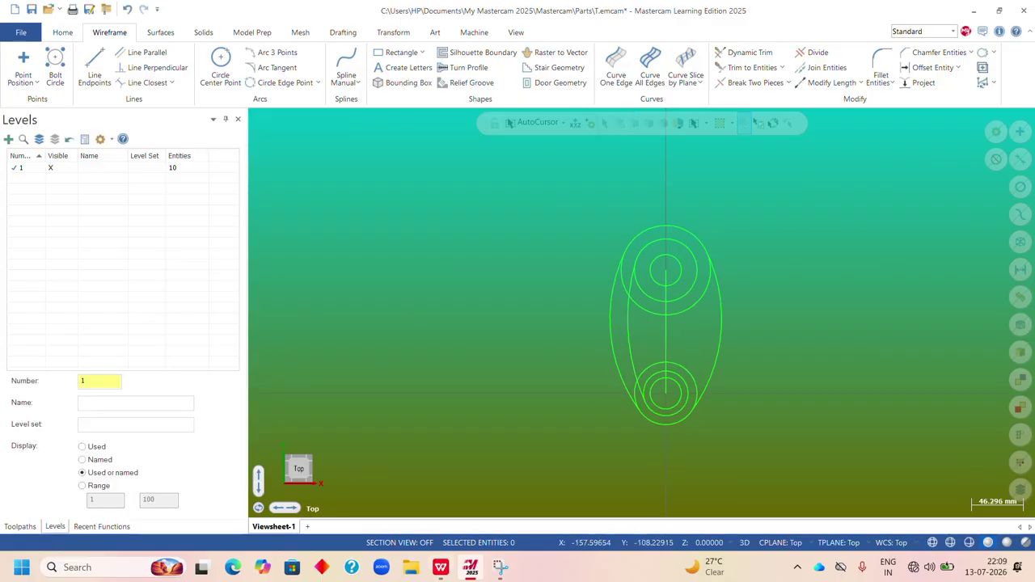
# Check the rocker drawing and add an untrimmed 85 mm radius inward-curving fillet on the right between the upper 28 mm and lower 20 mm radius circles.
pyautogui.click(441, 567)
pyautogui.scroll(5, 652, 280)
pyautogui.scroll(-3, 652, 280)
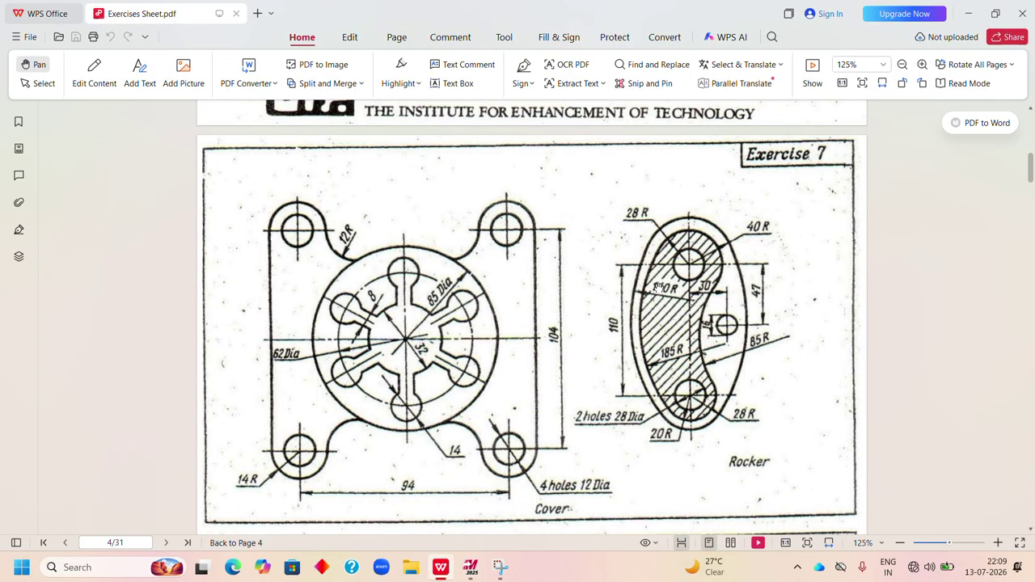
pyautogui.scroll(-1, 657, 286)
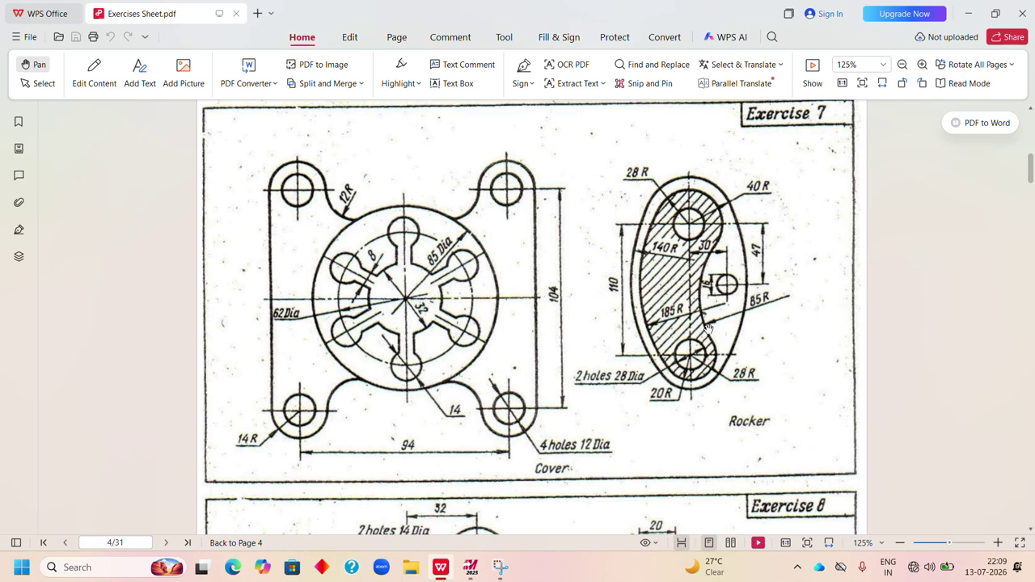
pyautogui.click(470, 567)
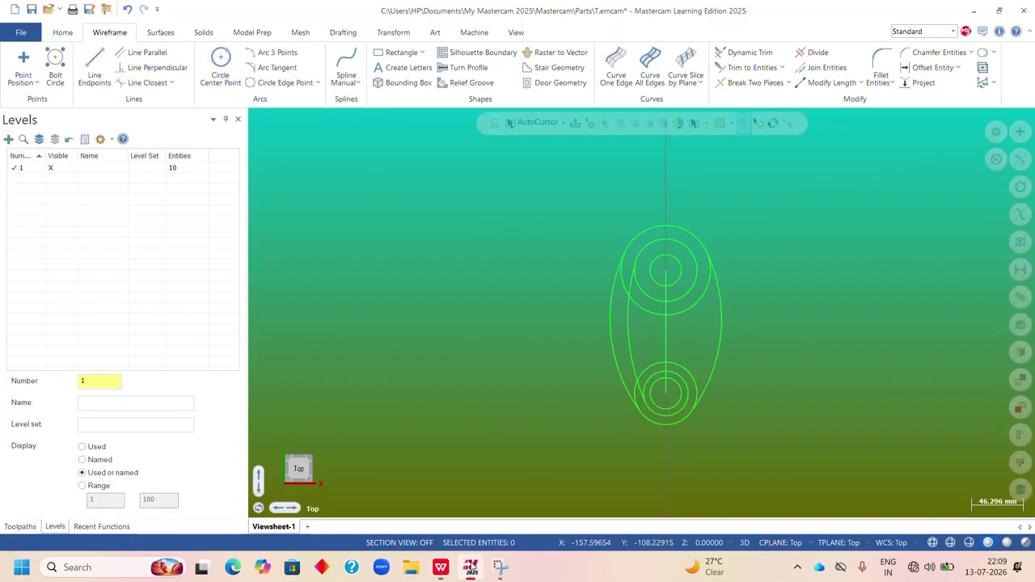
pyautogui.click(881, 65)
pyautogui.moveTo(27, 302); pyautogui.dragTo(2, 304)
pyautogui.write('85.0')
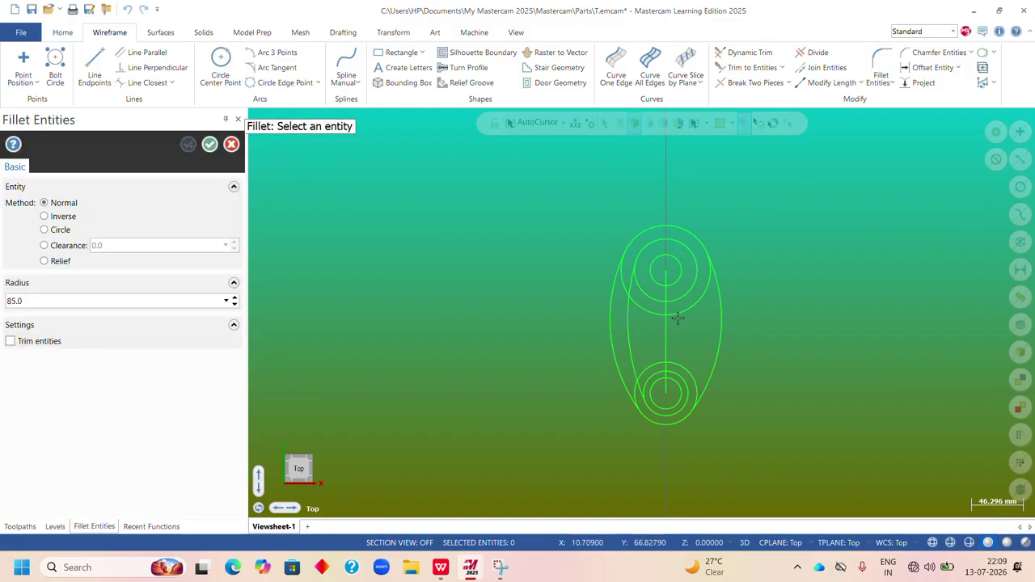
pyautogui.click(697, 271)
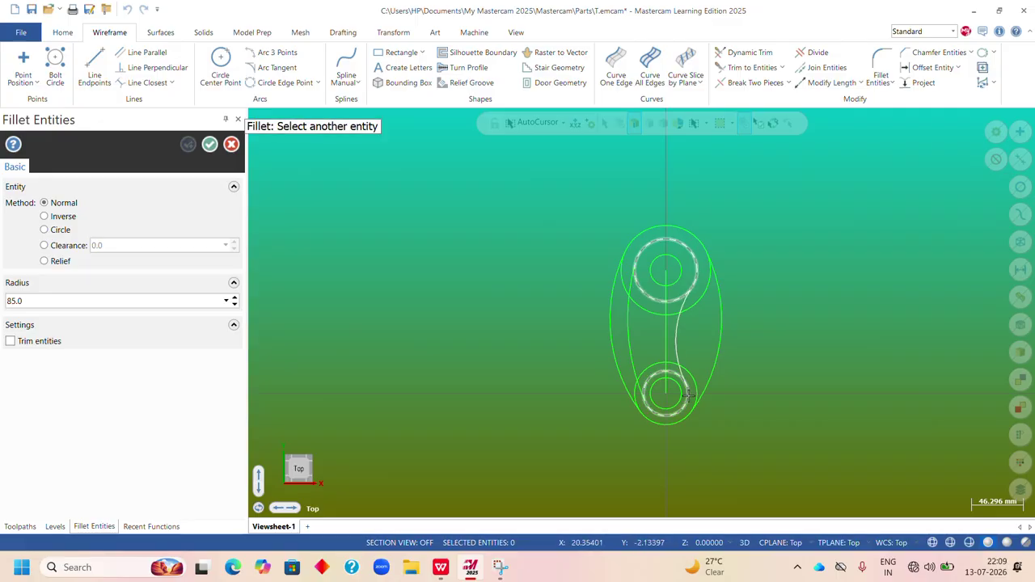
pyautogui.click(688, 395)
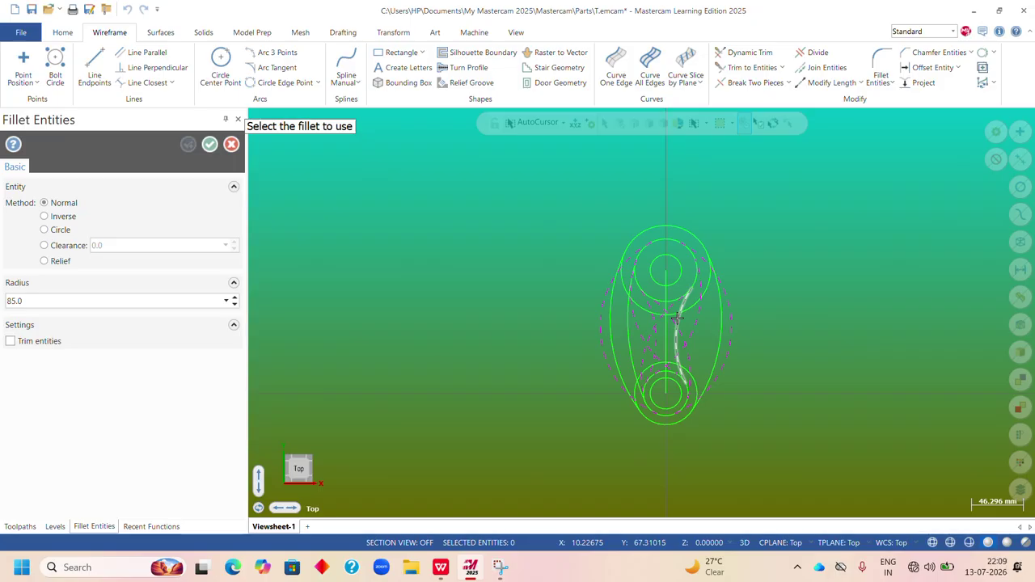
pyautogui.click(677, 317)
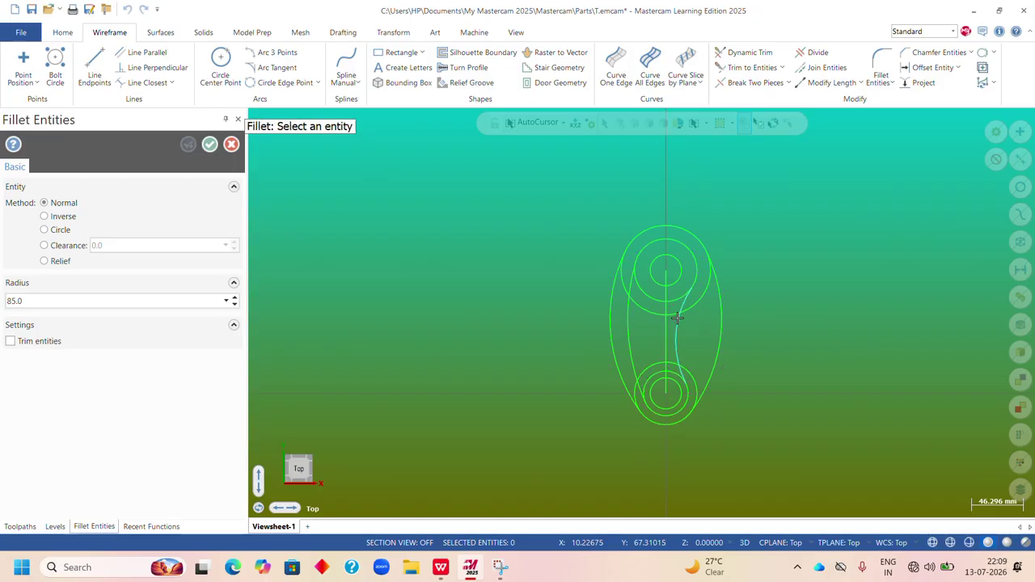
pyautogui.click(208, 144)
pyautogui.scroll(1, 647, 259)
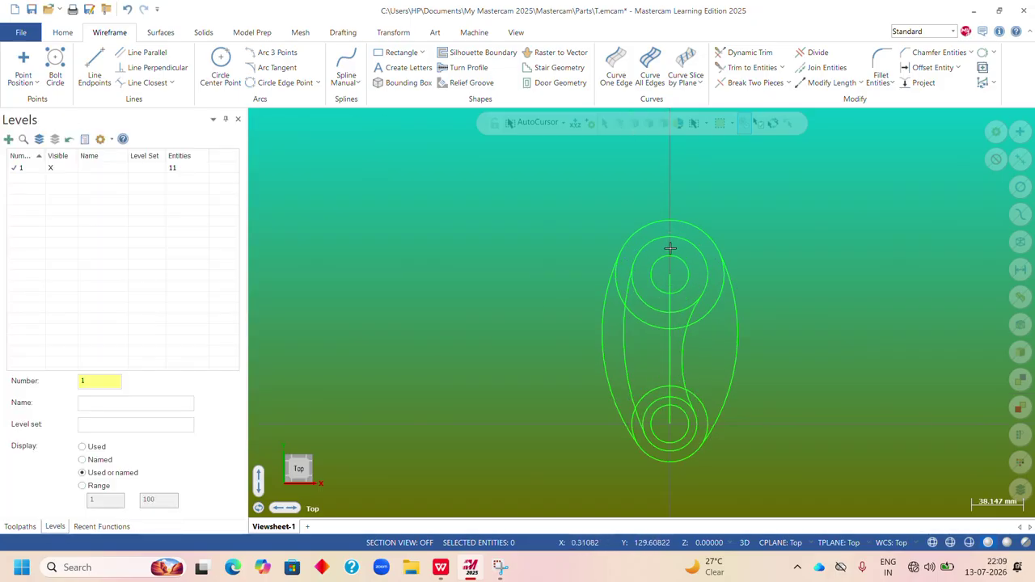
# Try to trim the lower part of the upper 40 mm radius circle with Divide, and undo the trim.
pyautogui.rightClick(773, 211)
pyautogui.click(798, 240)
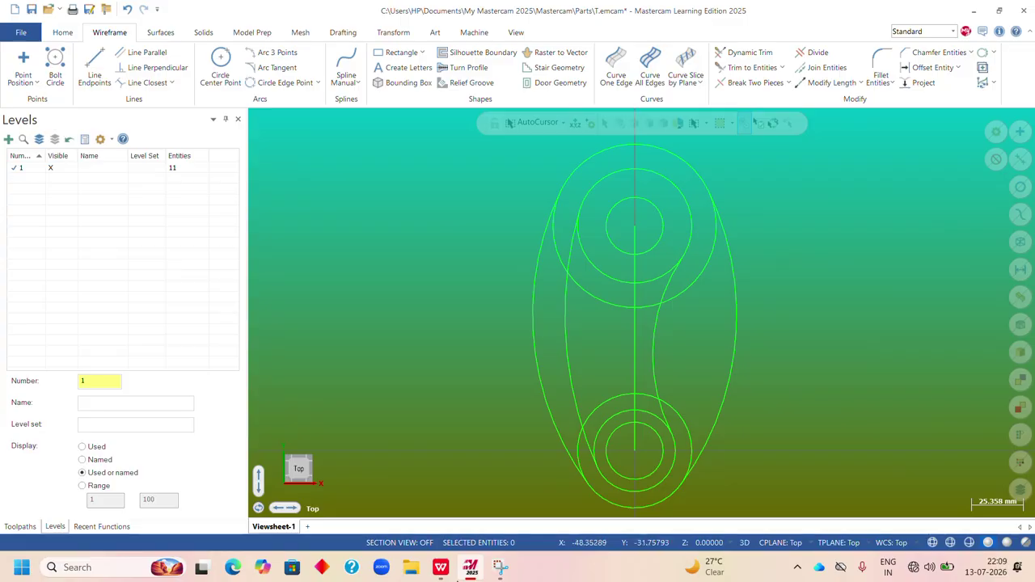
pyautogui.click(440, 567)
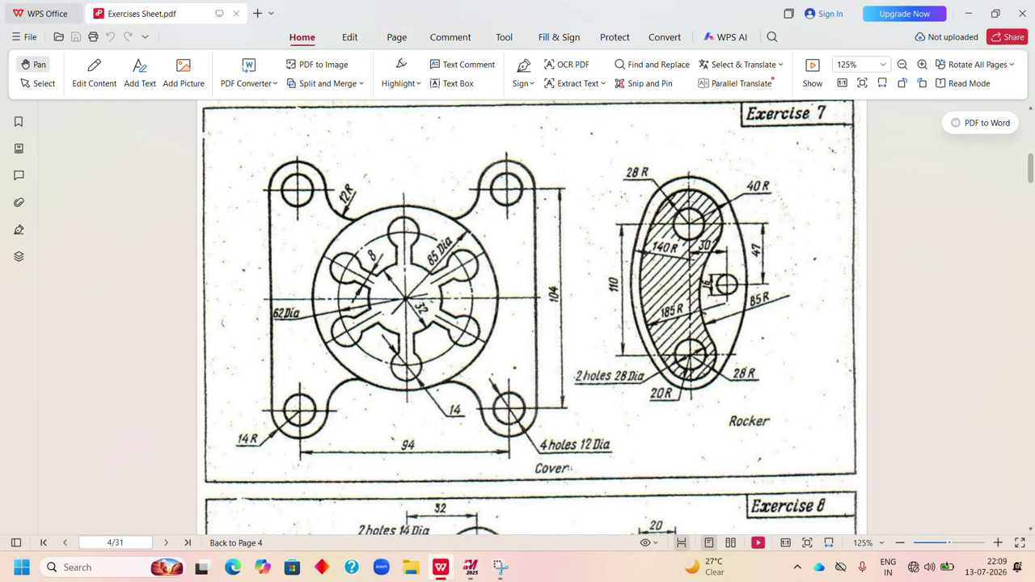
pyautogui.click(471, 569)
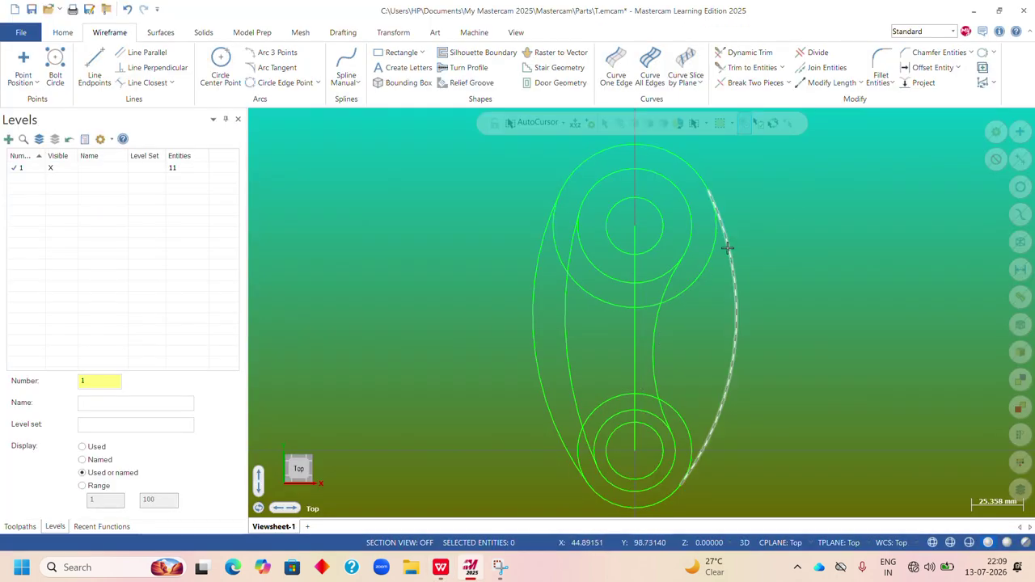
pyautogui.click(814, 52)
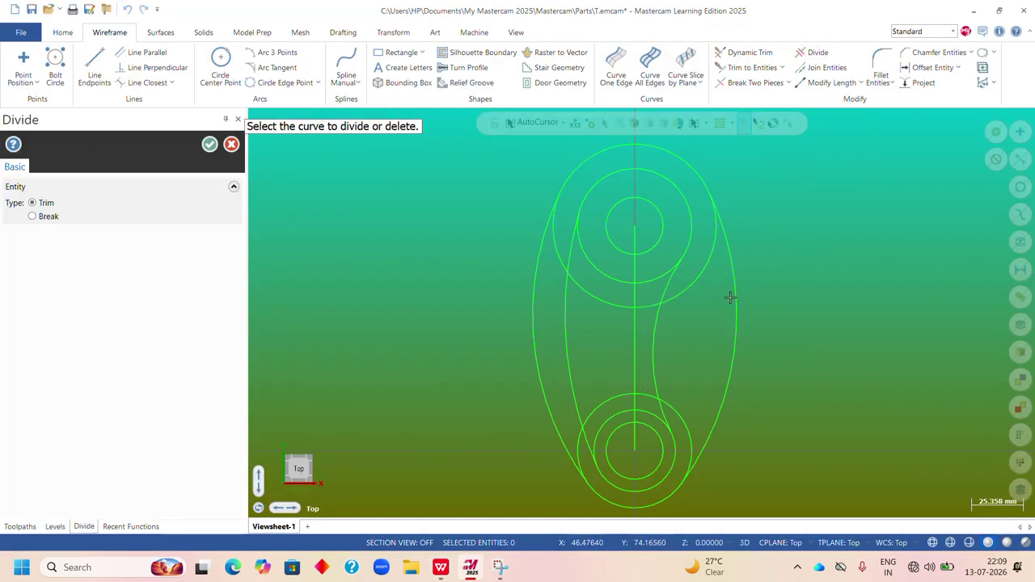
pyautogui.click(715, 257)
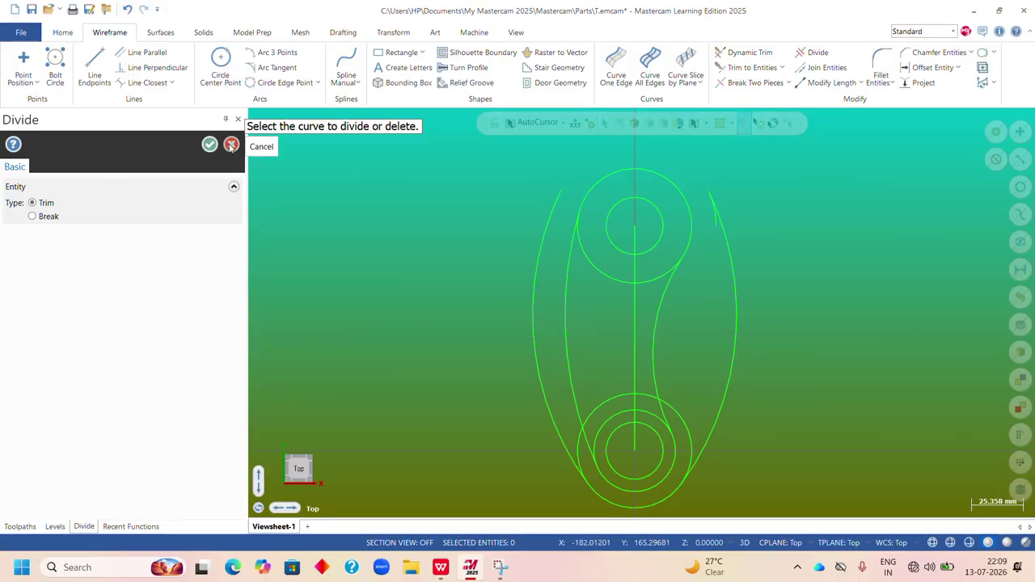
pyautogui.click(209, 144)
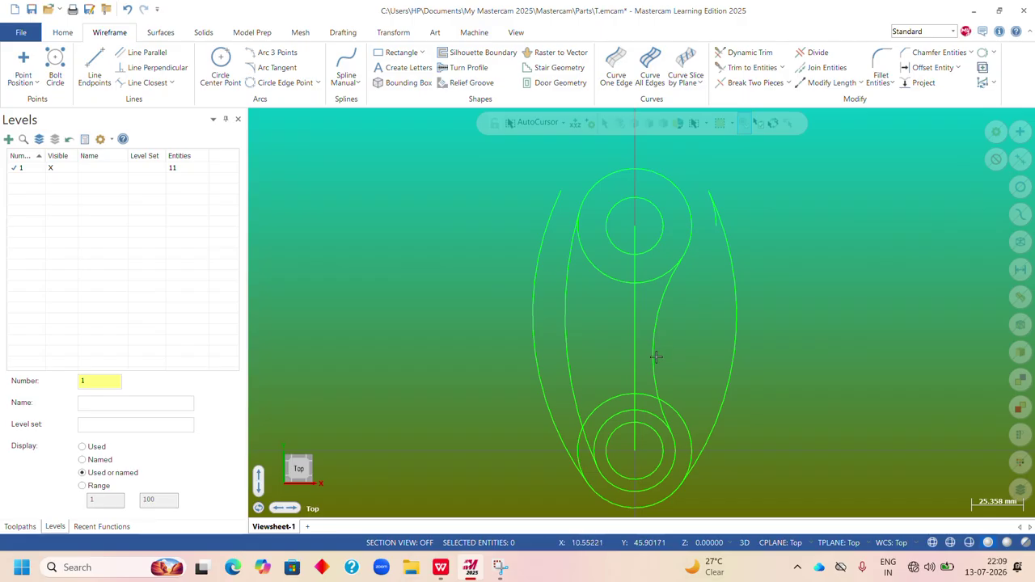
pyautogui.hotkey('ctrl', 'z')
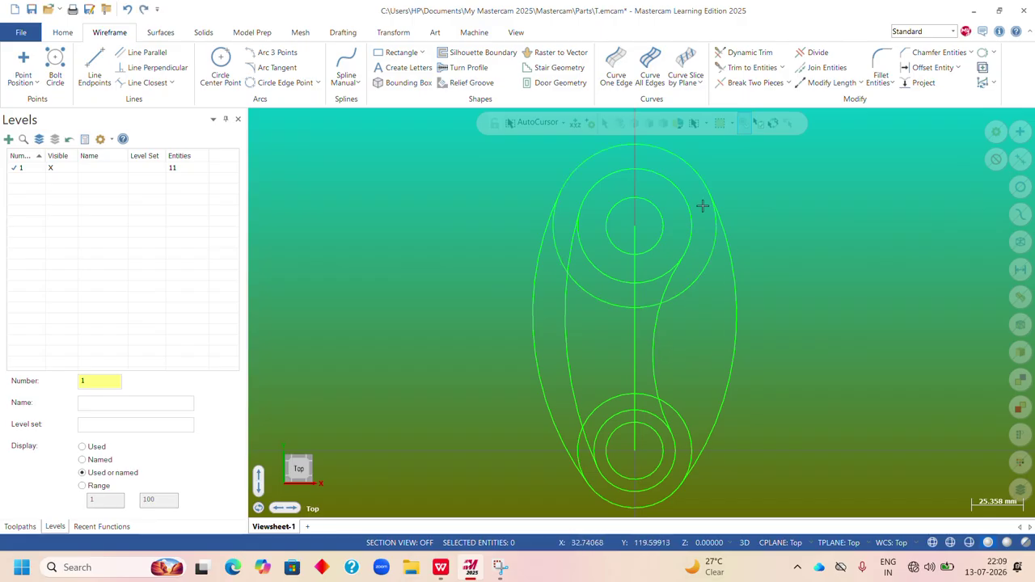
# Break the lower-left part of the upper 40 mm radius circle at its intersections with Divide.
pyautogui.click(813, 51)
pyautogui.click(44, 218)
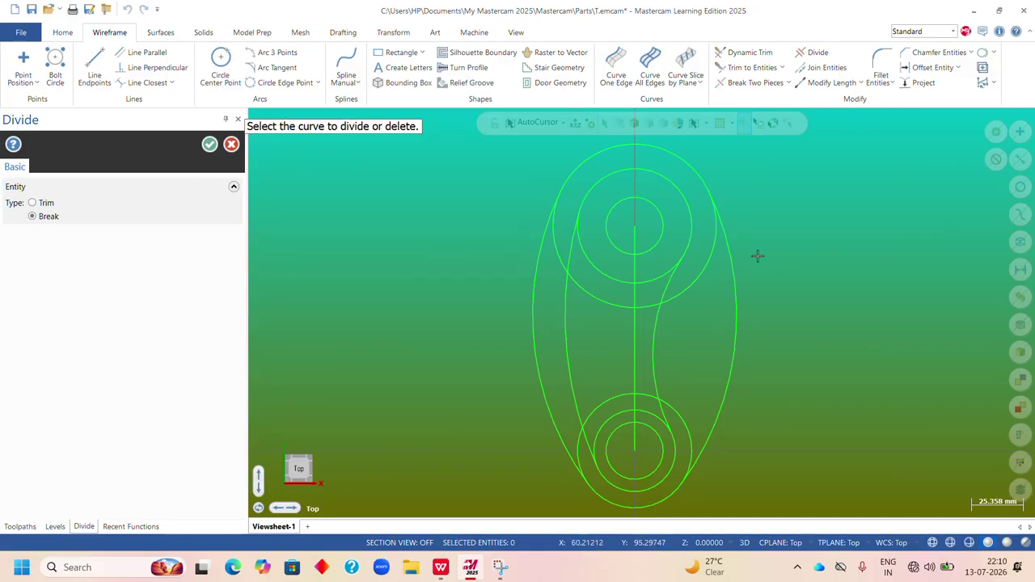
pyautogui.click(558, 255)
pyautogui.click(603, 302)
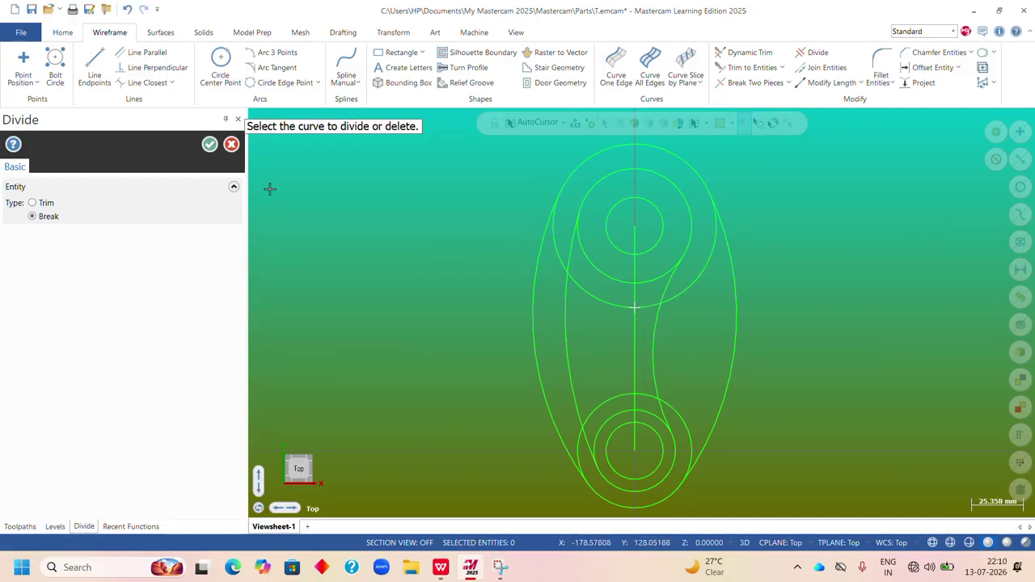
pyautogui.click(210, 144)
# Trim the upper 40 mm radius circle's segments lying inside the two 140 mm arcs, using Divide in Trim mode.
pyautogui.click(813, 52)
pyautogui.click(32, 203)
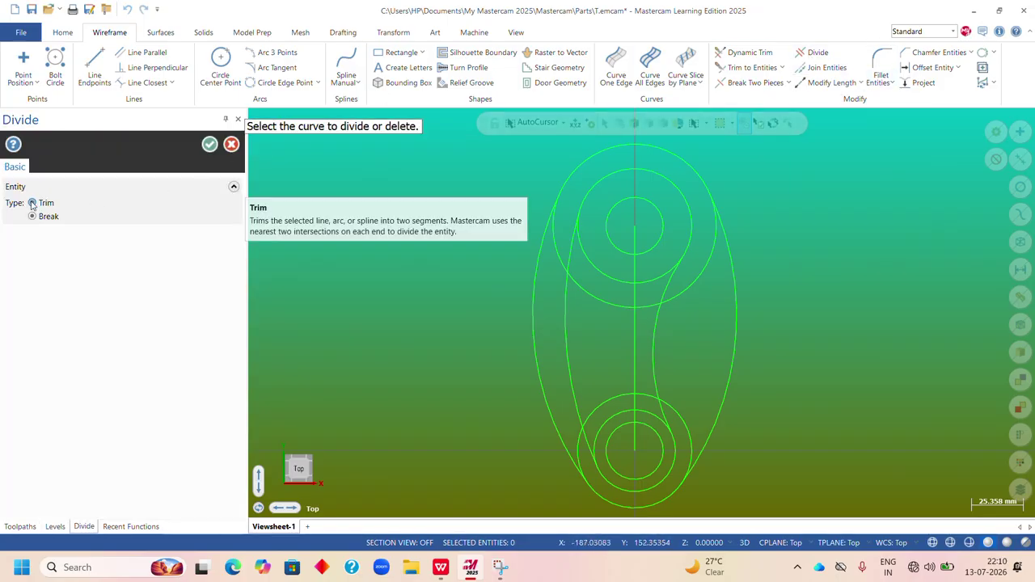
pyautogui.click(698, 274)
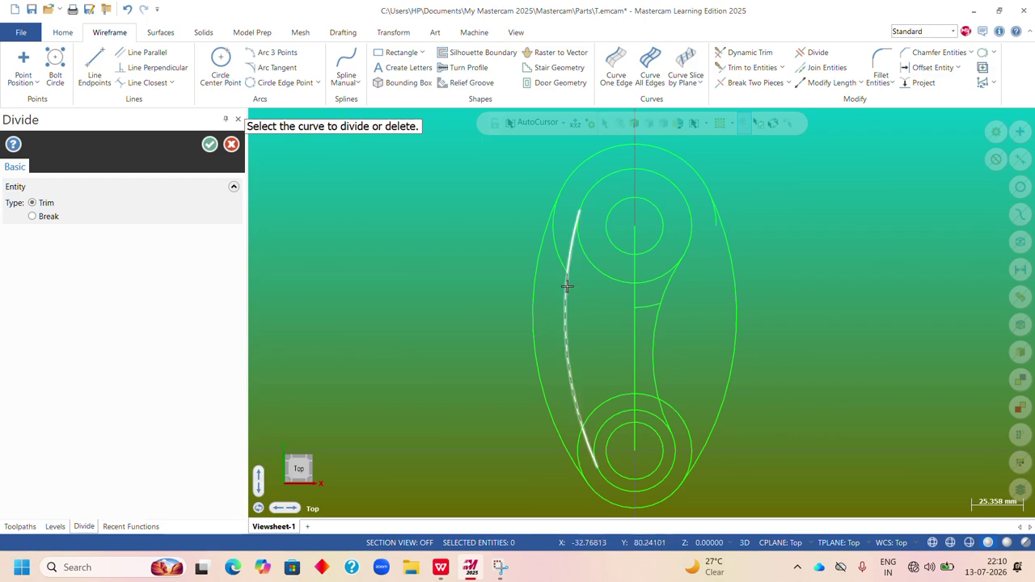
pyautogui.click(558, 258)
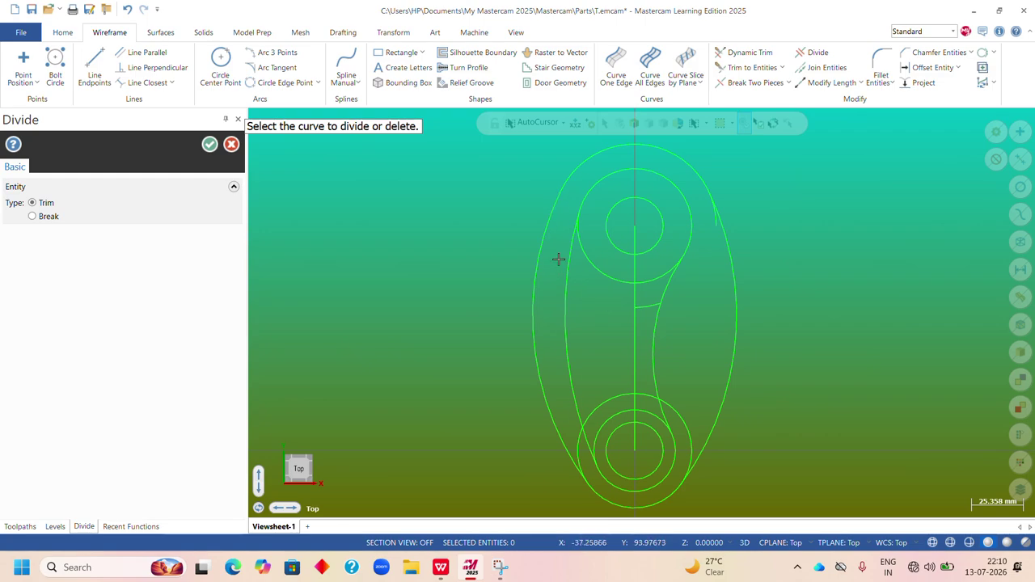
pyautogui.click(712, 225)
# Trim the lower portion of the upper 28 mm radius circle between the 185 mm and 85 mm arcs.
pyautogui.scroll(-5, 703, 323)
pyautogui.scroll(4, 630, 327)
pyautogui.click(611, 265)
pyautogui.click(671, 290)
# Trim the inner upper portion of the lower 28 mm radius circle between the two 140 mm arcs.
pyautogui.scroll(2, 639, 348)
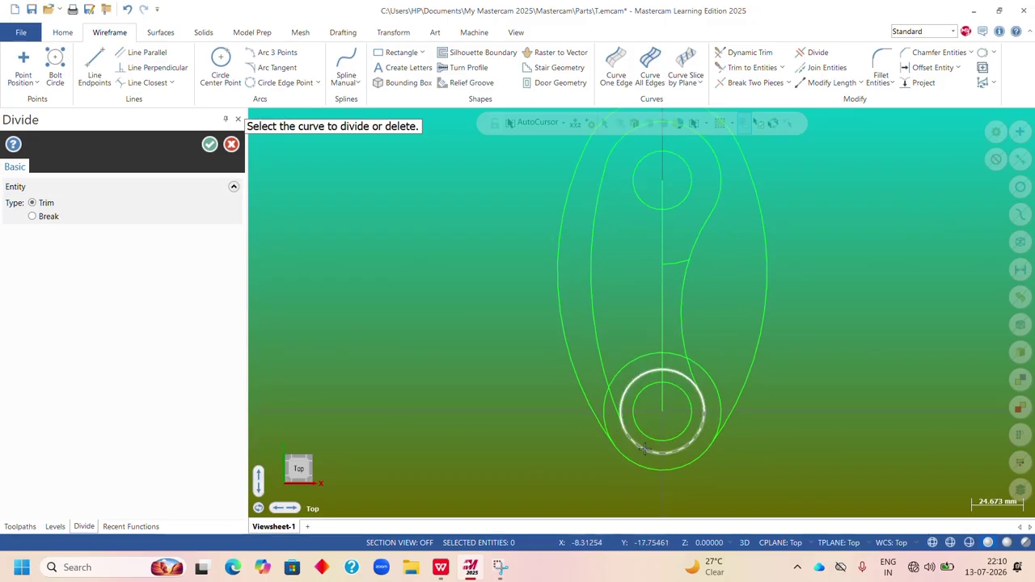
pyautogui.click(613, 351)
pyautogui.click(732, 375)
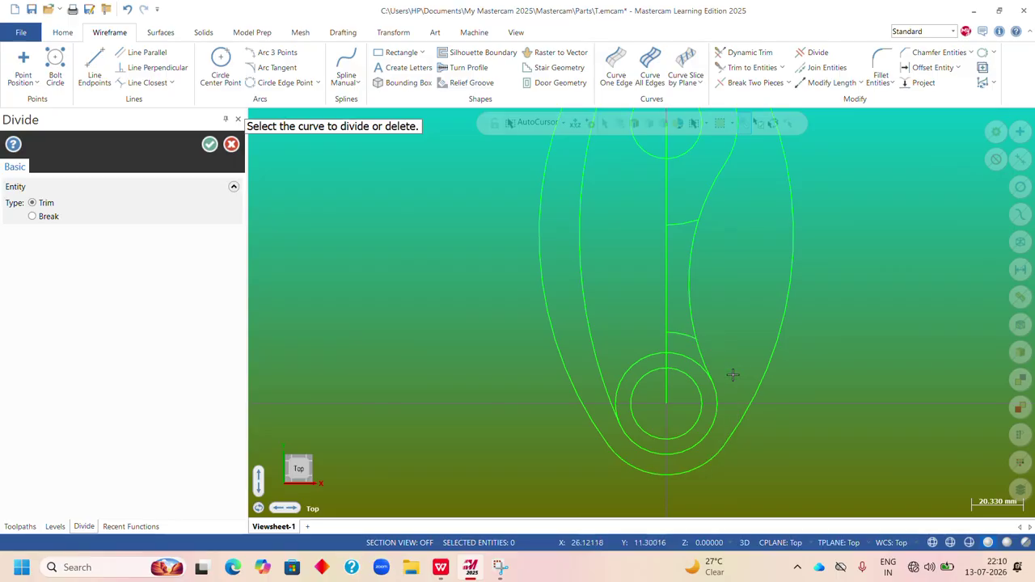
pyautogui.click(684, 334)
# Trim the upper portion of the lower 20 mm radius circle and remove the leftover arc beside the centre line.
pyautogui.click(625, 372)
pyautogui.click(685, 358)
pyautogui.scroll(-3, 659, 396)
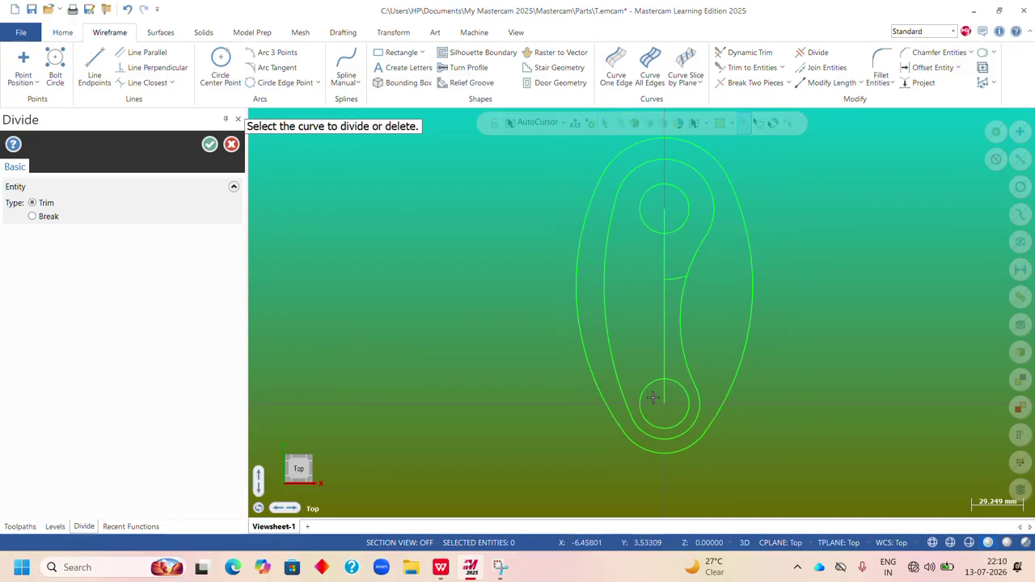
pyautogui.scroll(2, 660, 320)
pyautogui.scroll(-1, 674, 302)
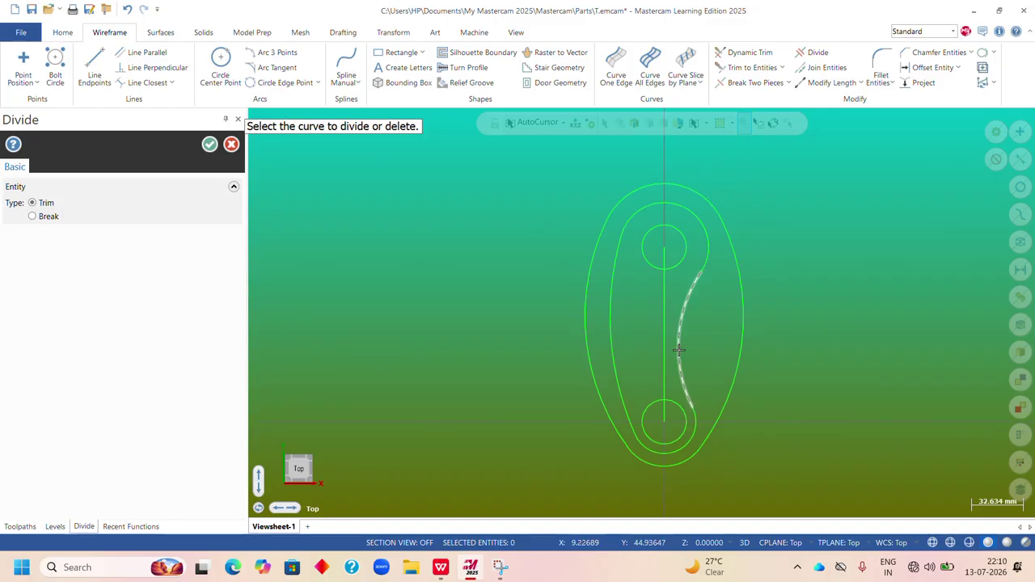
pyautogui.click(210, 144)
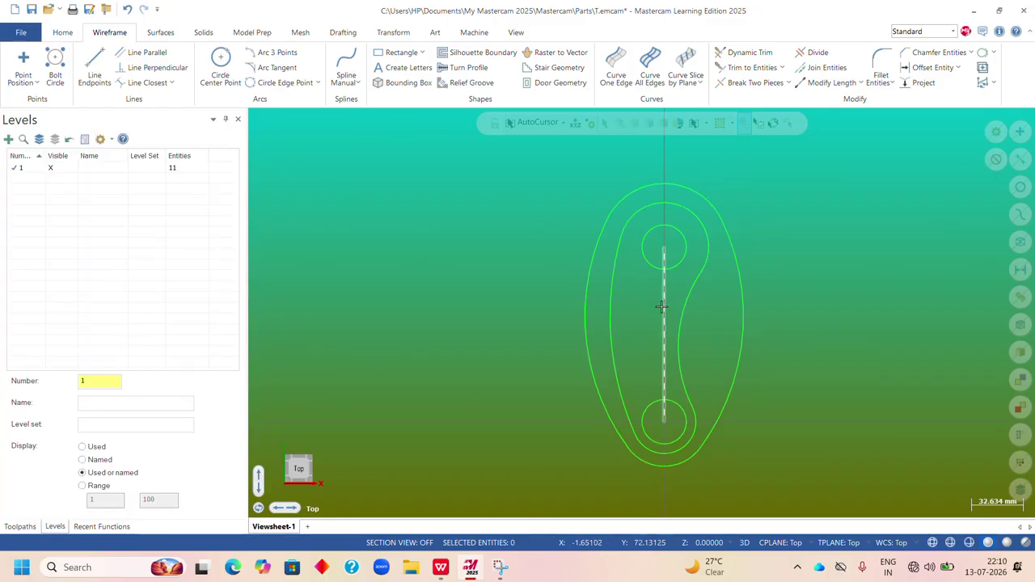
# Draw a horizontal line about 116 mm long from the upper hole's centre out to the right.
pyautogui.scroll(-2, 664, 322)
pyautogui.scroll(2, 665, 322)
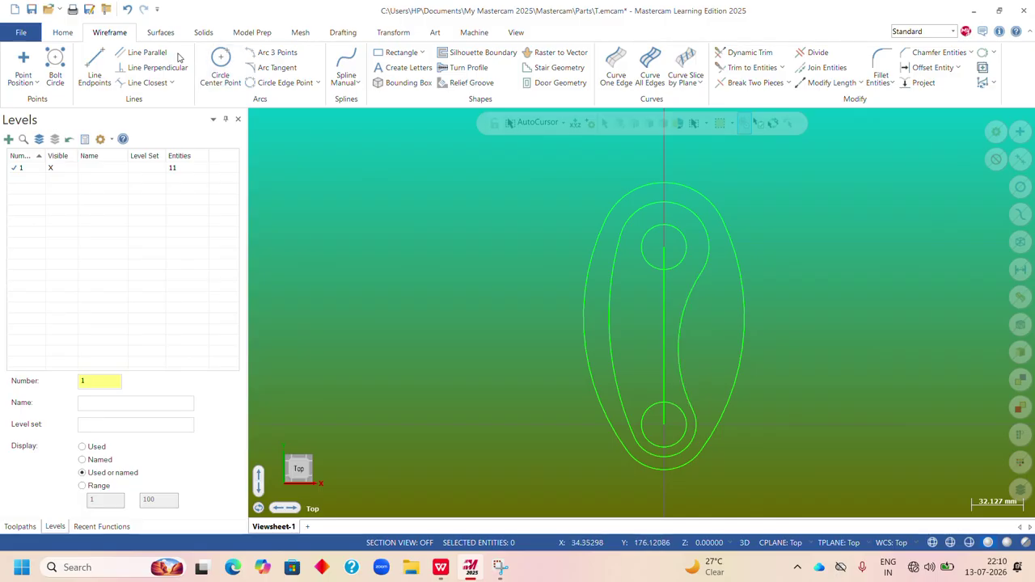
pyautogui.click(103, 59)
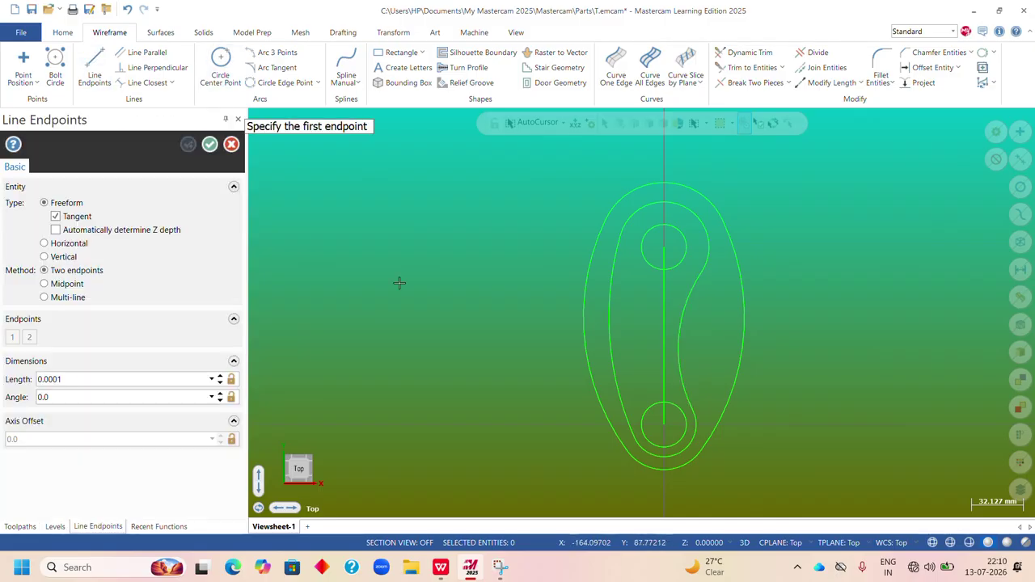
pyautogui.click(663, 247)
pyautogui.click(849, 247)
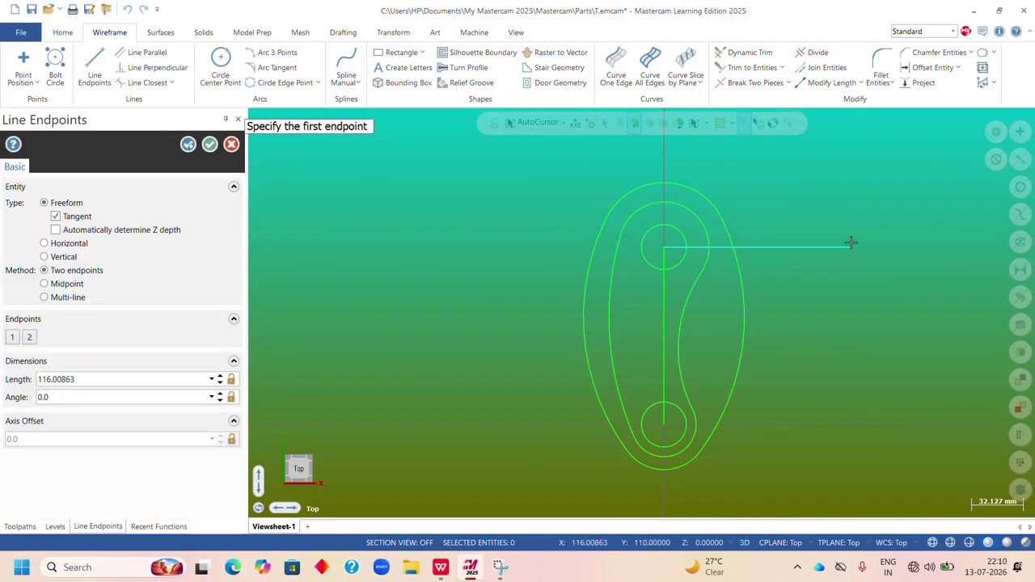
pyautogui.click(209, 144)
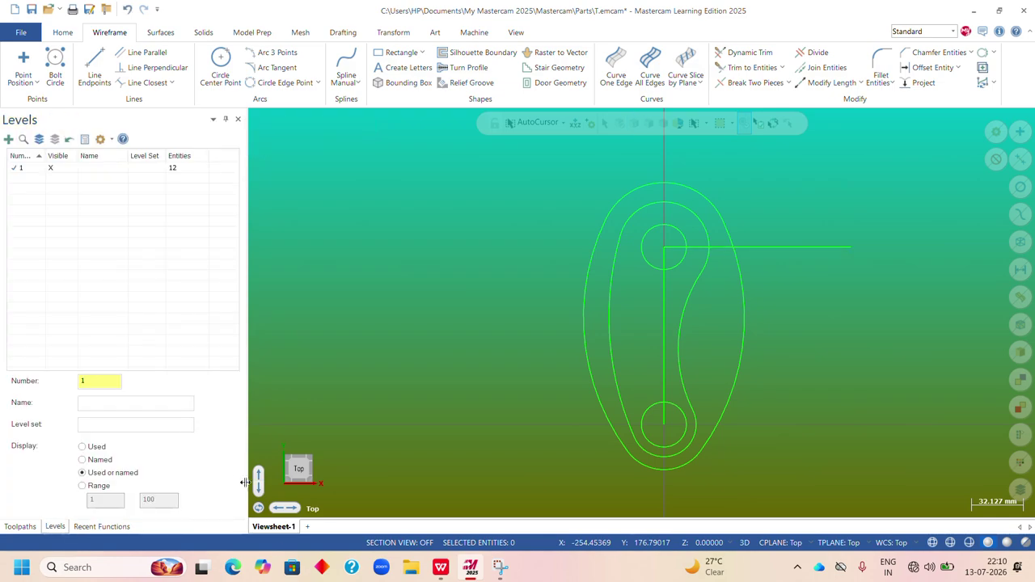
# Check the rocker drawing and offset a copy of the horizontal line 47 mm downward.
pyautogui.moveTo(465, 575)
pyautogui.click(441, 570)
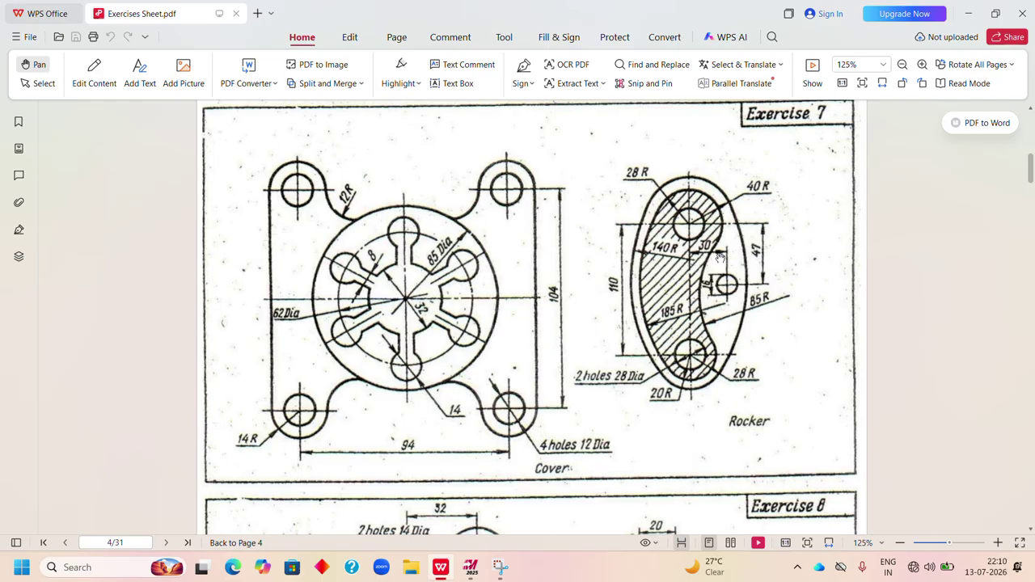
pyautogui.click(470, 567)
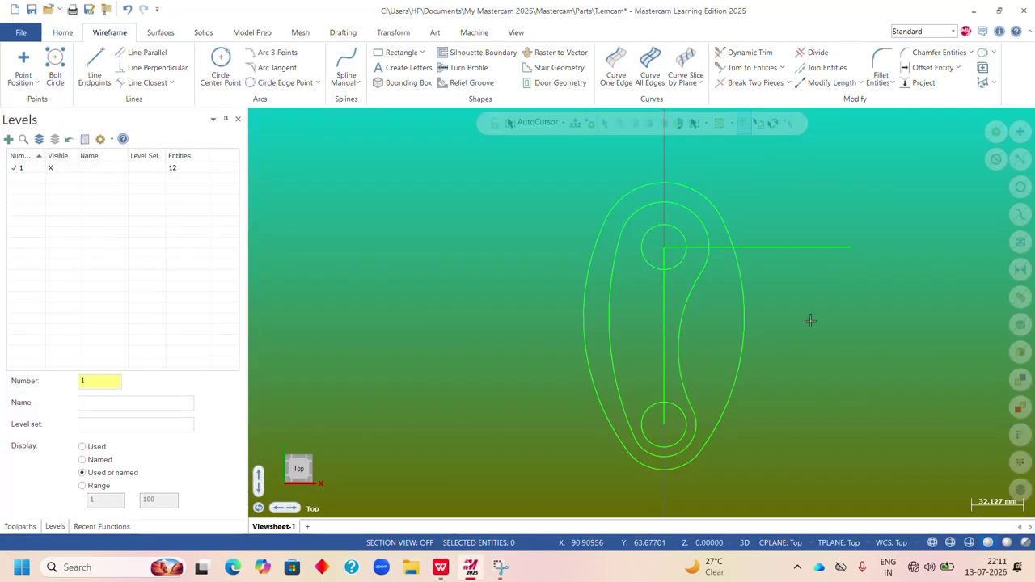
pyautogui.click(929, 67)
pyautogui.click(802, 251)
pyautogui.click(808, 290)
pyautogui.click(96, 300)
pyautogui.moveTo(96, 300); pyautogui.dragTo(2, 300)
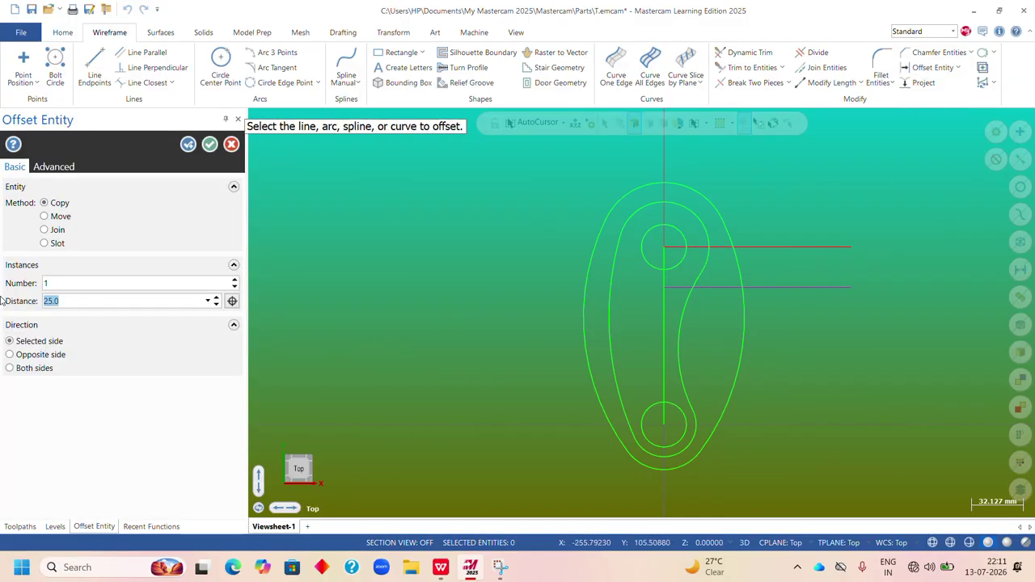
pyautogui.write('47')
pyautogui.press('Return')
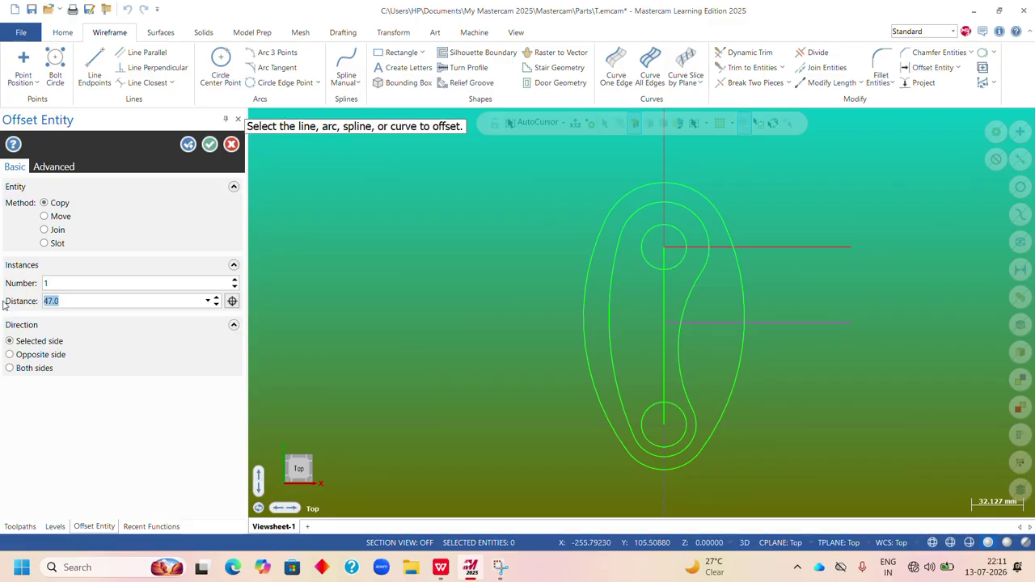
pyautogui.click(188, 144)
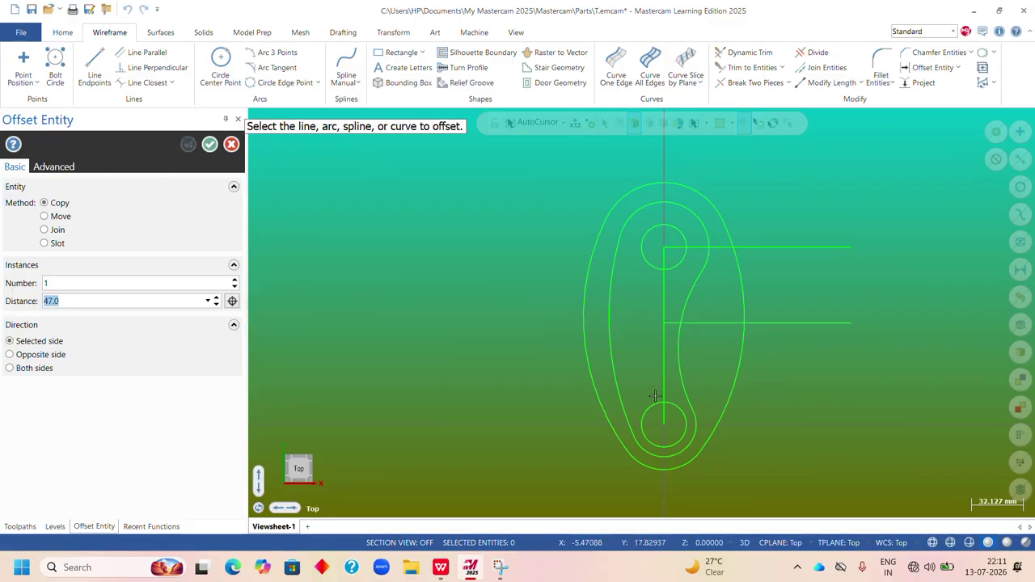
# Offset a copy of the vertical centre line 30 mm to the right.
pyautogui.click(664, 368)
pyautogui.click(668, 368)
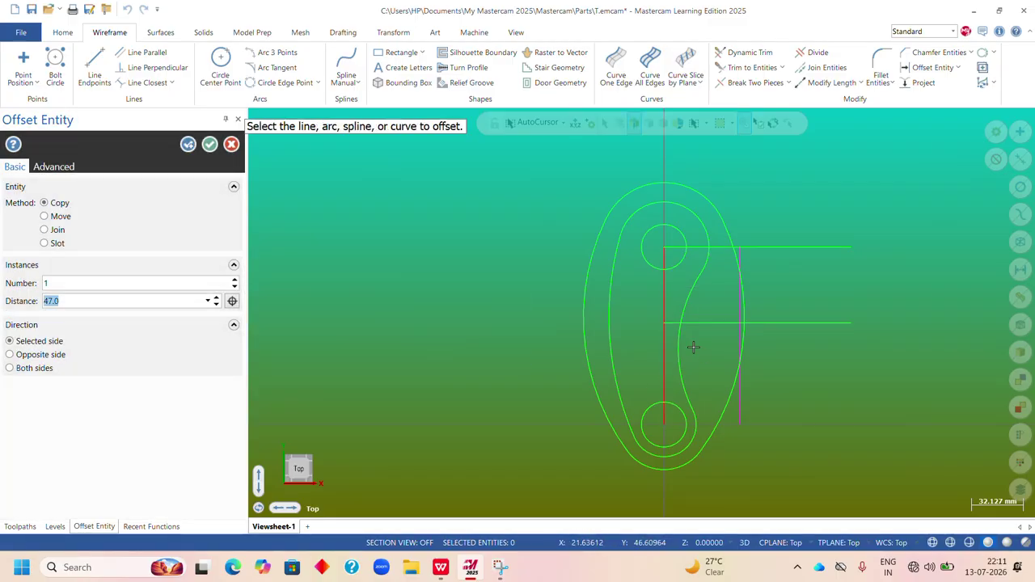
pyautogui.write('30')
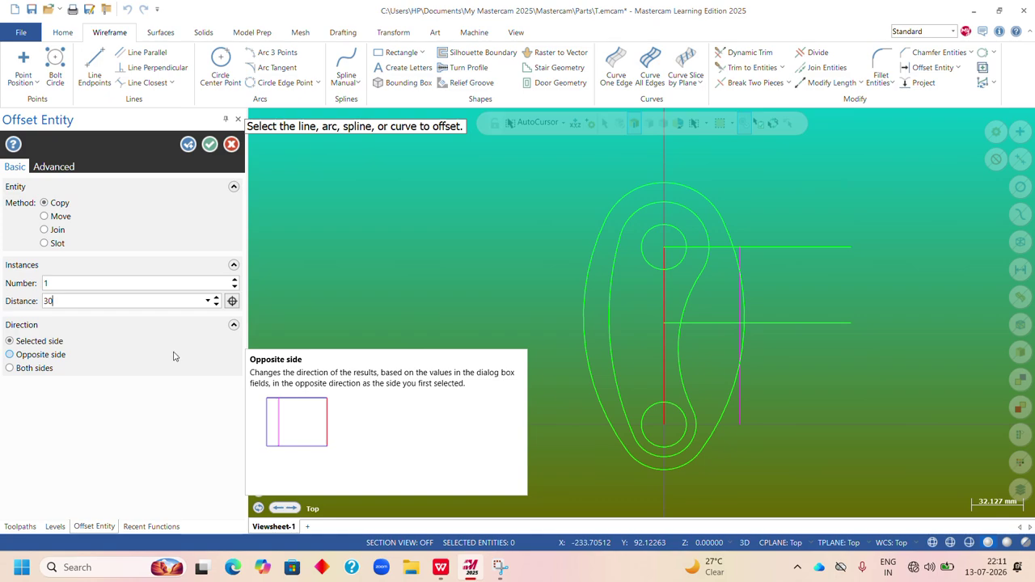
pyautogui.press('Return')
pyautogui.click(210, 145)
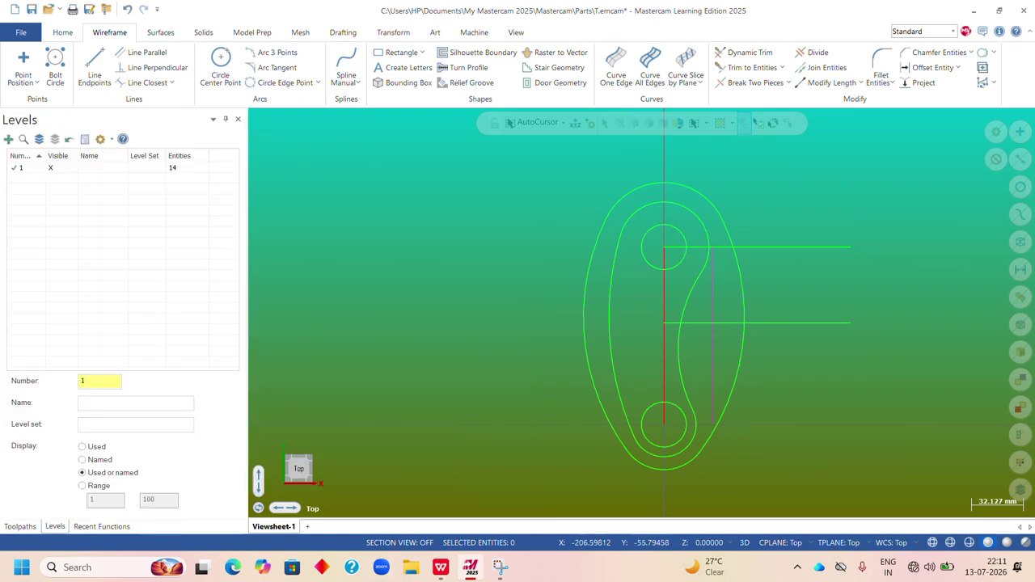
# Check the rocker drawing and draw a 16 mm diameter circle where the two offset lines cross.
pyautogui.click(518, 486)
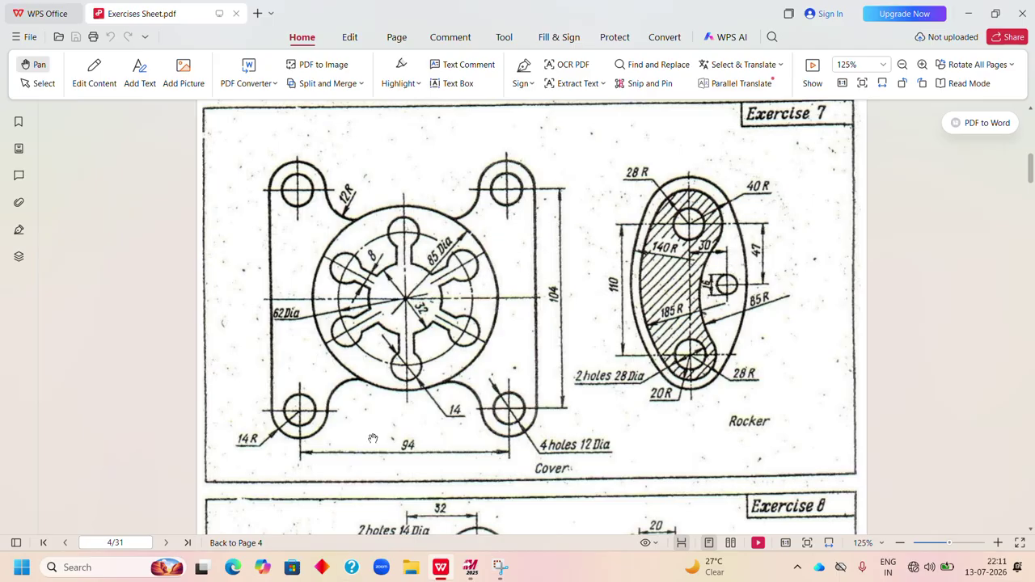
pyautogui.click(470, 567)
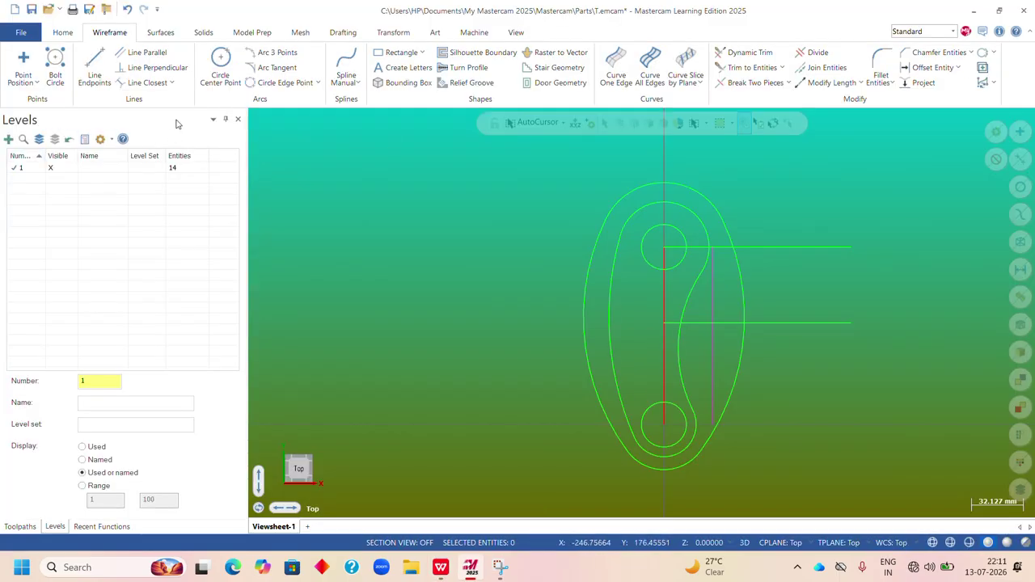
pyautogui.click(221, 60)
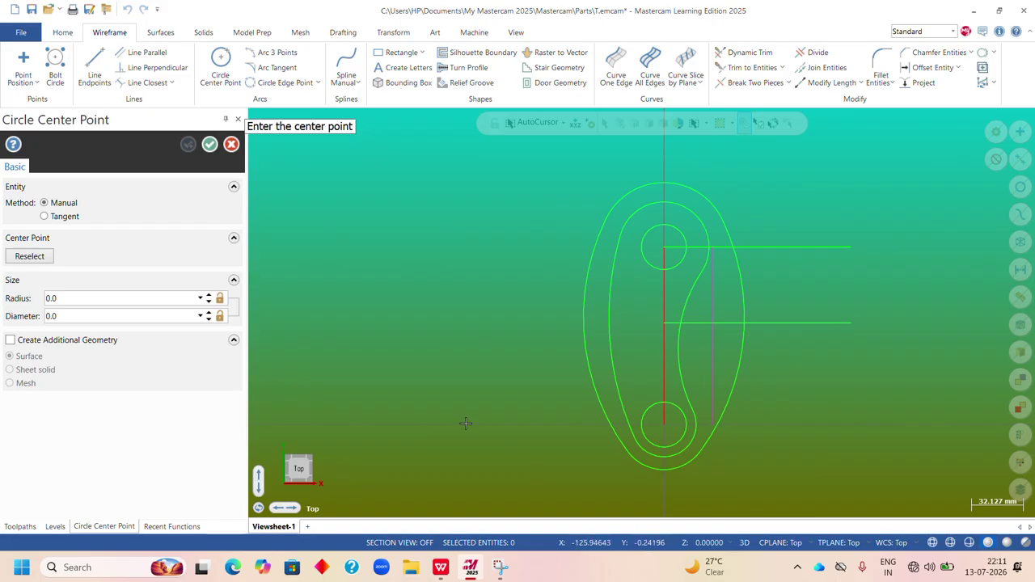
pyautogui.click(712, 323)
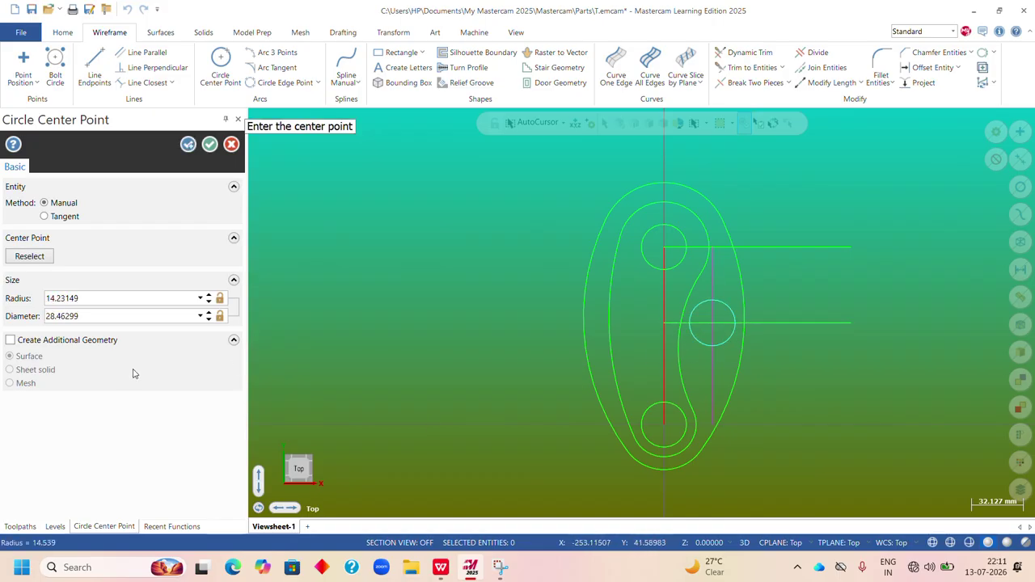
pyautogui.click(117, 318)
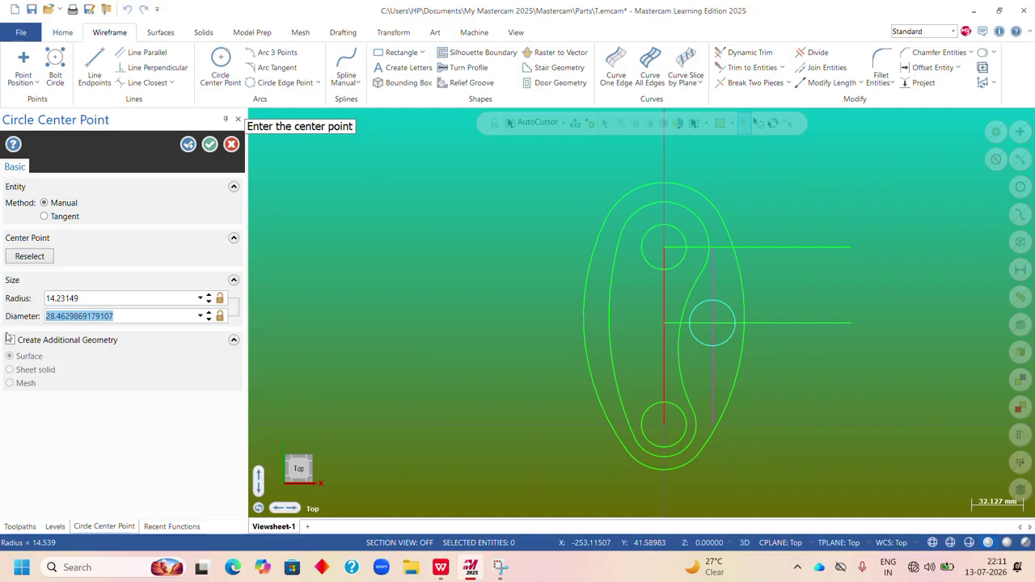
pyautogui.write('16')
pyautogui.press('Return')
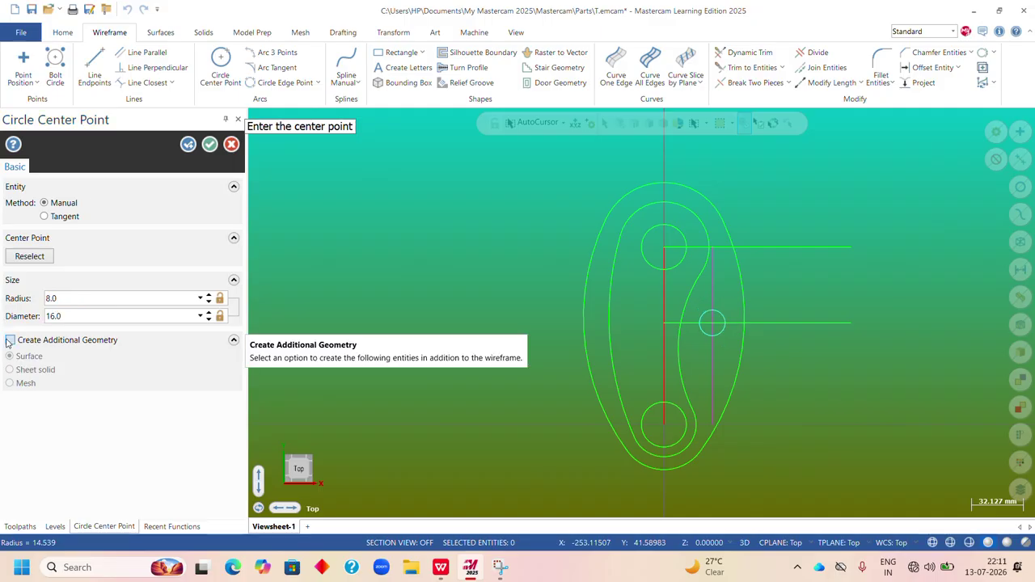
pyautogui.click(210, 144)
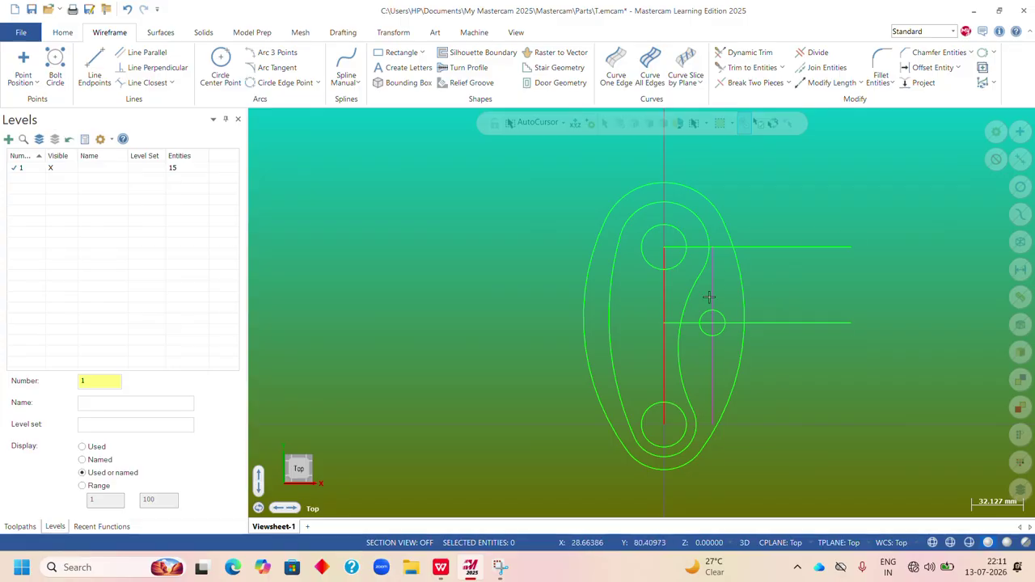
# Delete the two horizontal construction lines, the vertical centre line and its offset copy, leaving only the rocker profile and holes.
pyautogui.click(794, 248)
pyautogui.click(753, 324)
pyautogui.click(664, 301)
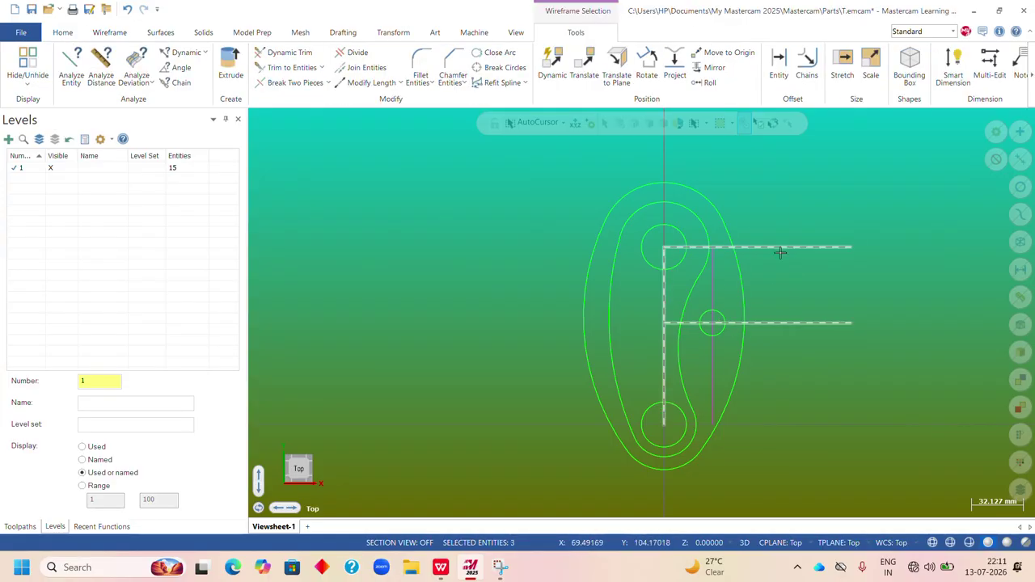
pyautogui.press('Delete')
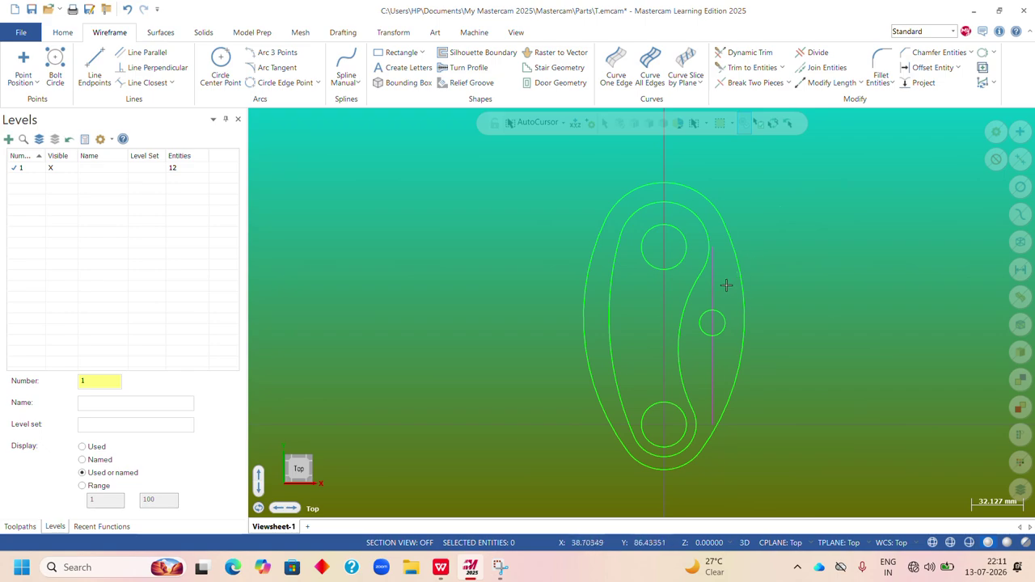
pyautogui.click(714, 285)
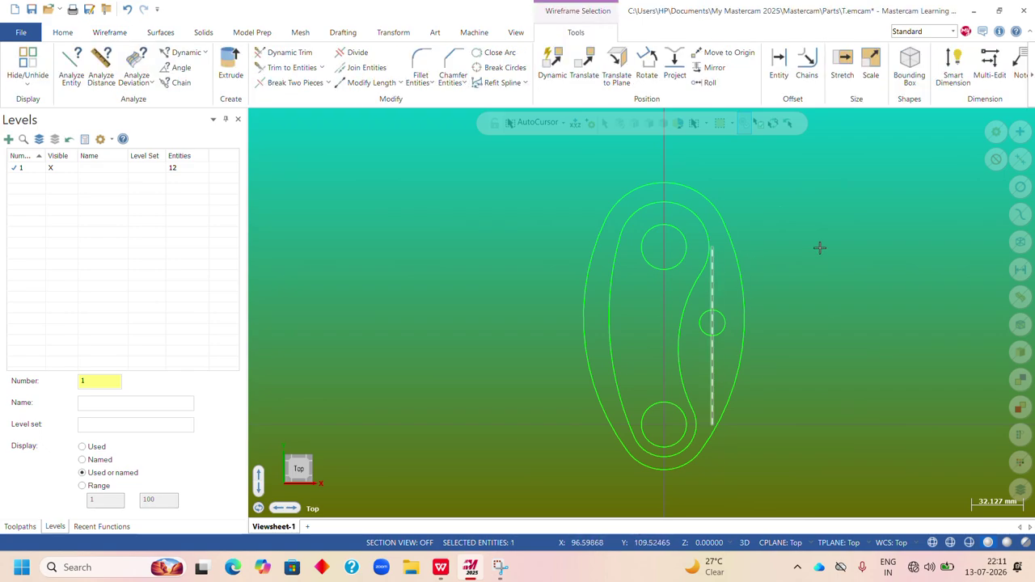
pyautogui.press('Delete')
pyautogui.rightClick(783, 222)
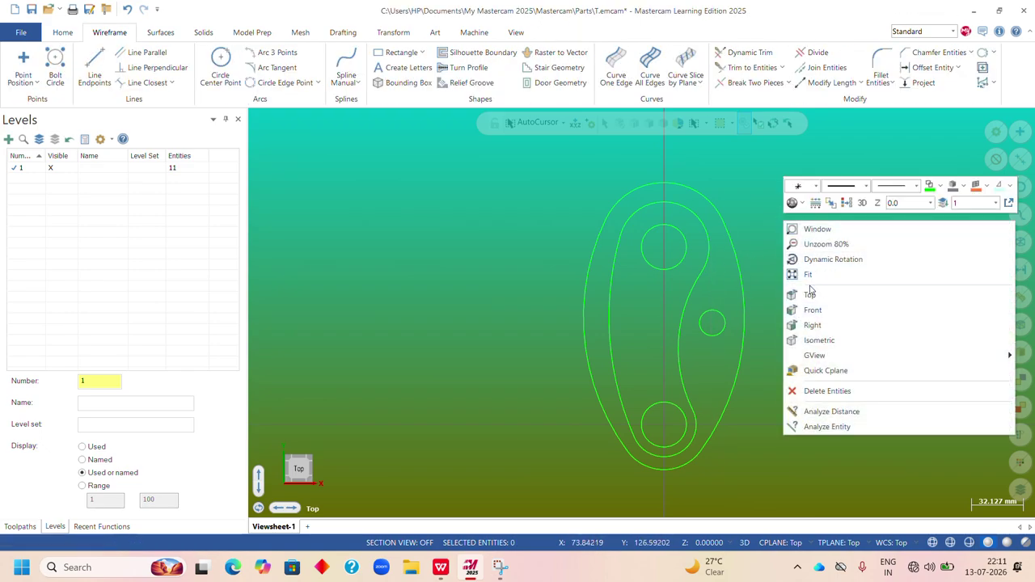
pyautogui.click(809, 275)
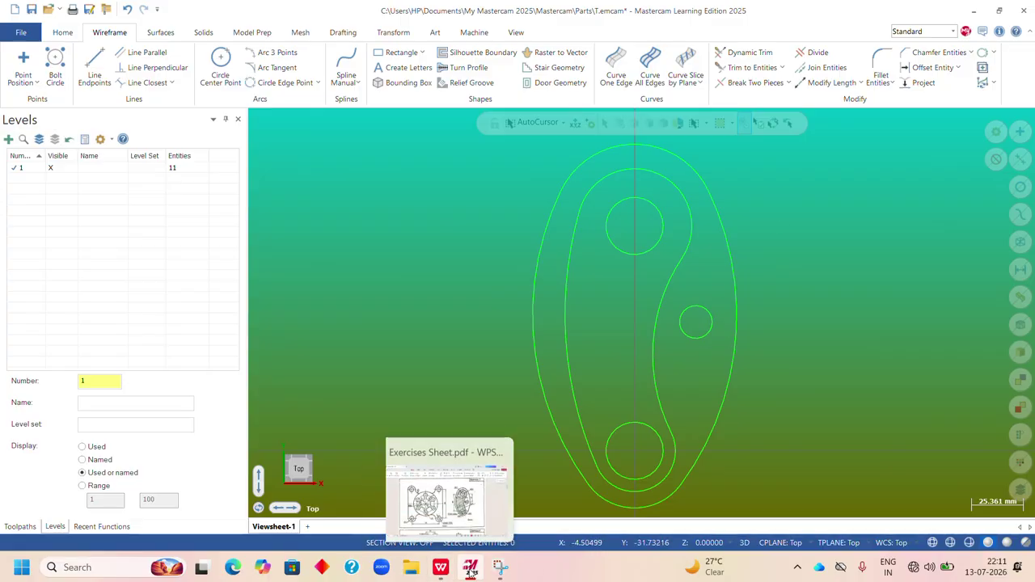
# Compare the rocker geometry with the Exercise 7 drawing in the PDF.
pyautogui.click(441, 569)
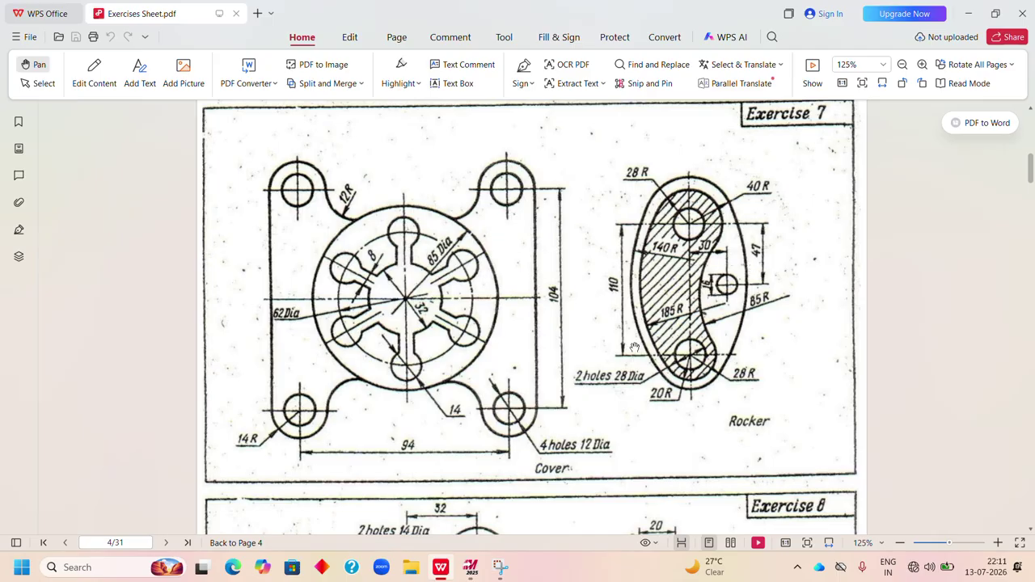
pyautogui.click(470, 567)
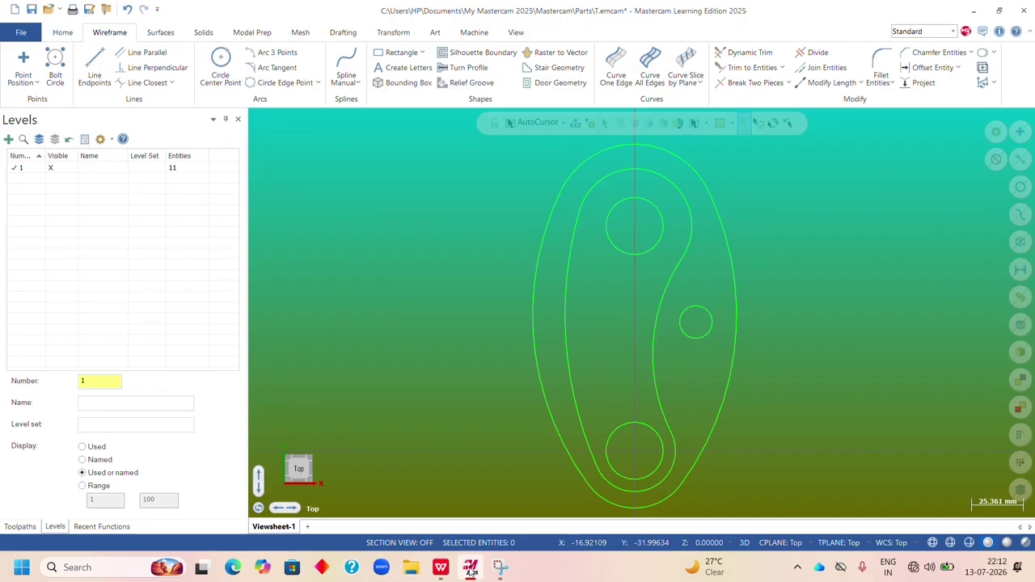
pyautogui.click(470, 568)
pyautogui.moveTo(471, 572)
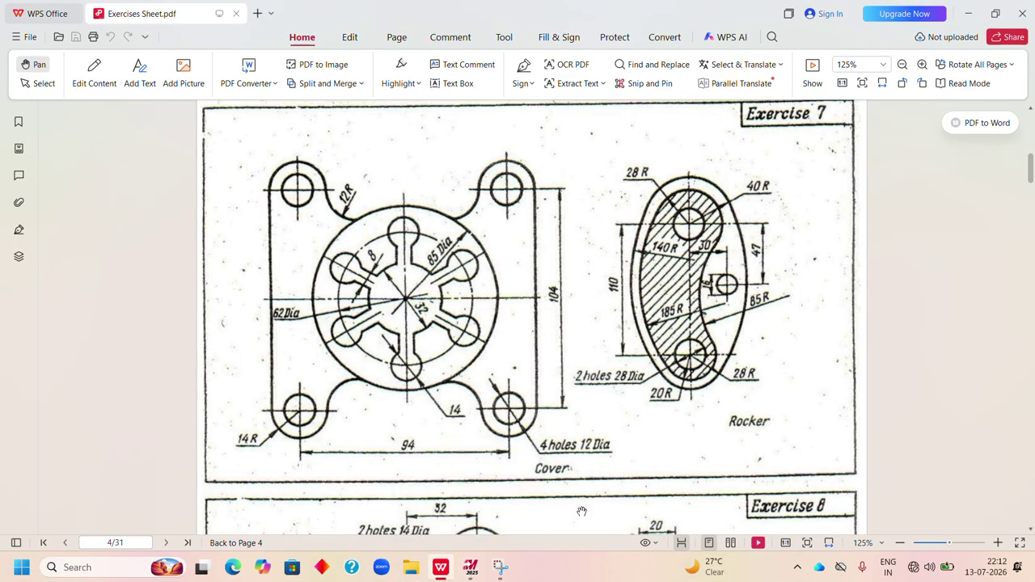
pyautogui.click(471, 567)
# Change the line width of all the rocker geometry to the fifth, very thick option.
pyautogui.scroll(-1, 644, 348)
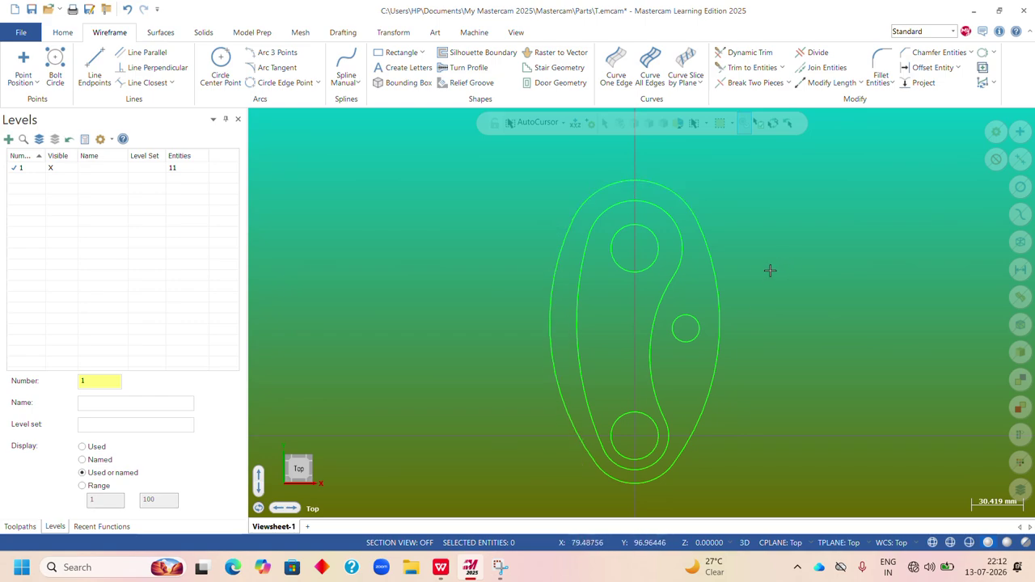
pyautogui.hotkey('ctrl', 'a')
pyautogui.rightClick(777, 173)
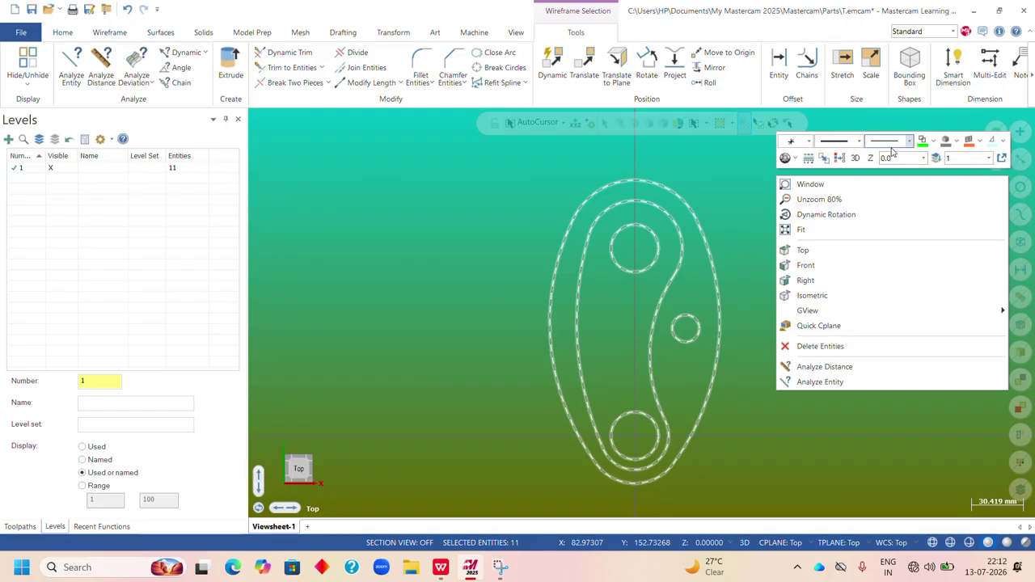
pyautogui.click(909, 143)
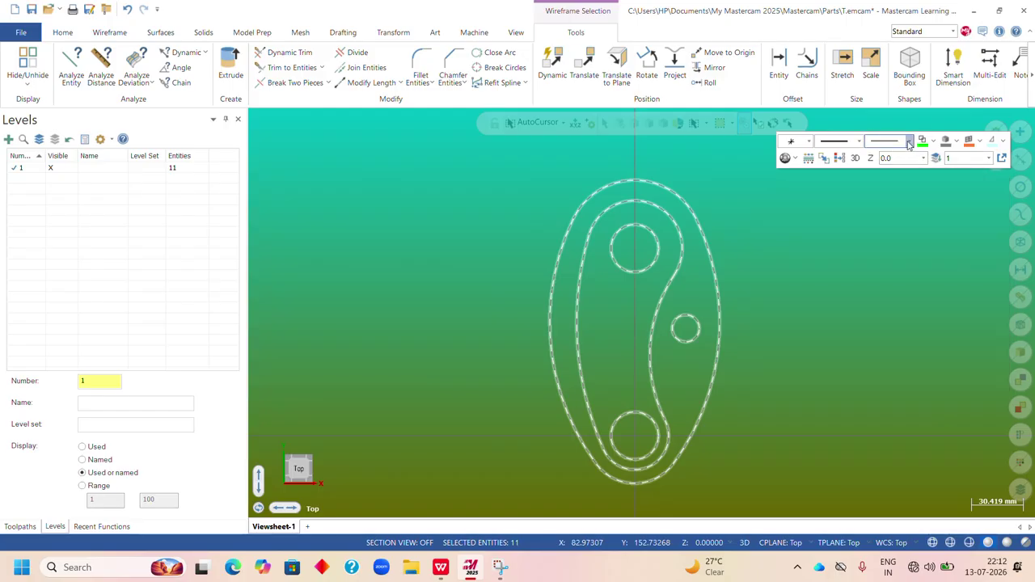
pyautogui.click(909, 143)
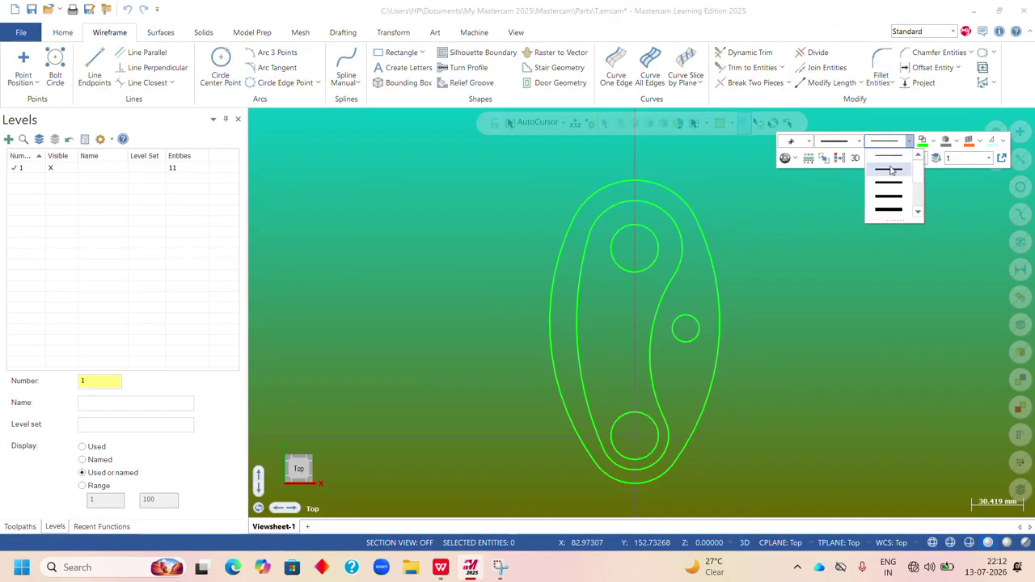
pyautogui.click(890, 210)
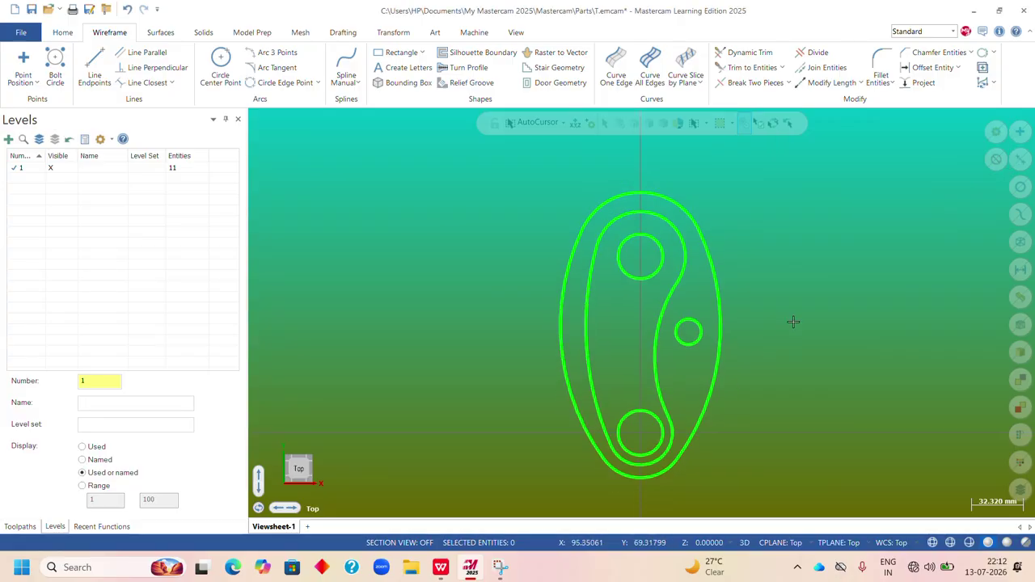
# Change the wireframe colour of all the rocker geometry to white.
pyautogui.hotkey('ctrl', 'a')
pyautogui.rightClick(753, 176)
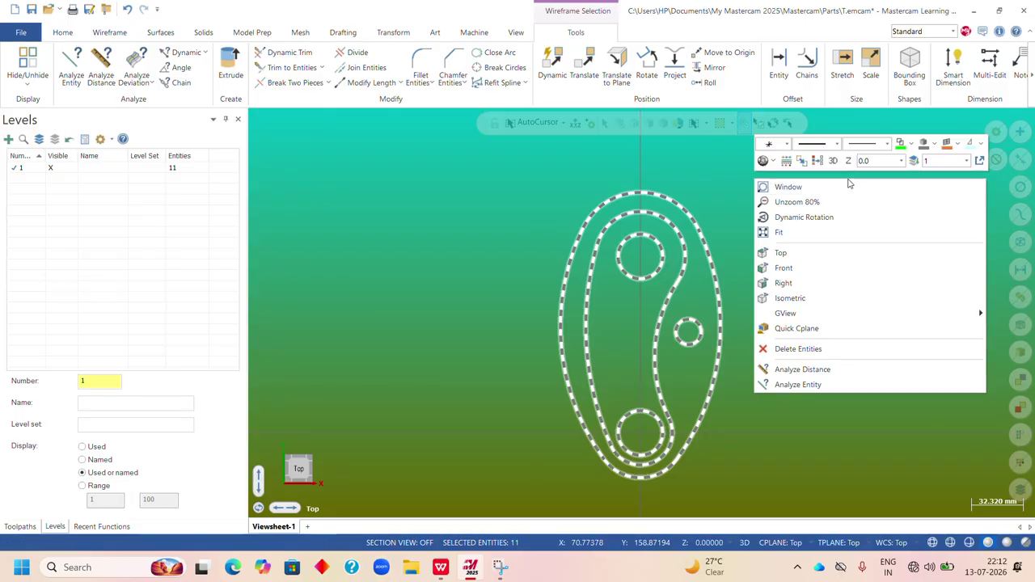
pyautogui.click(908, 146)
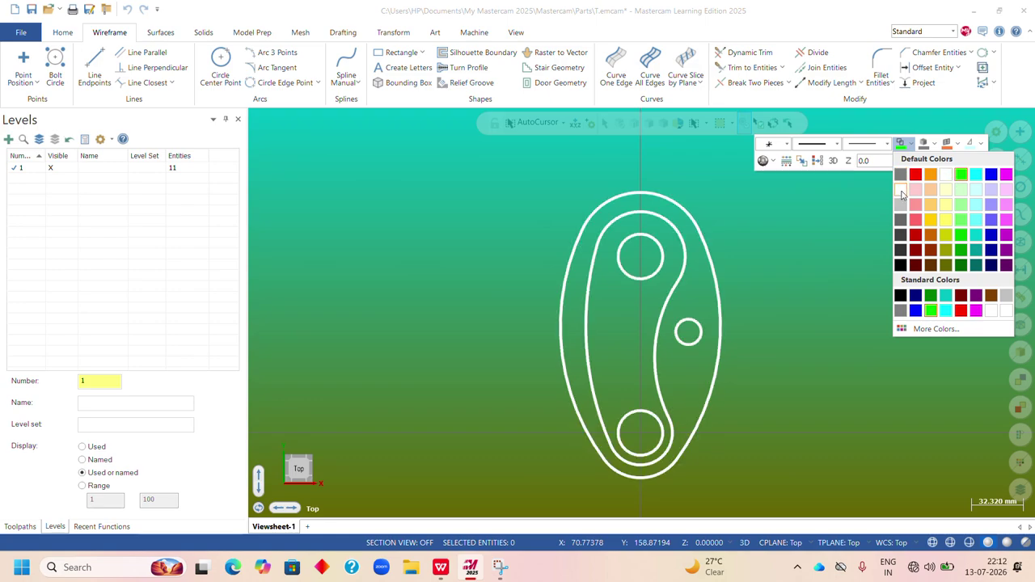
pyautogui.rightClick(764, 213)
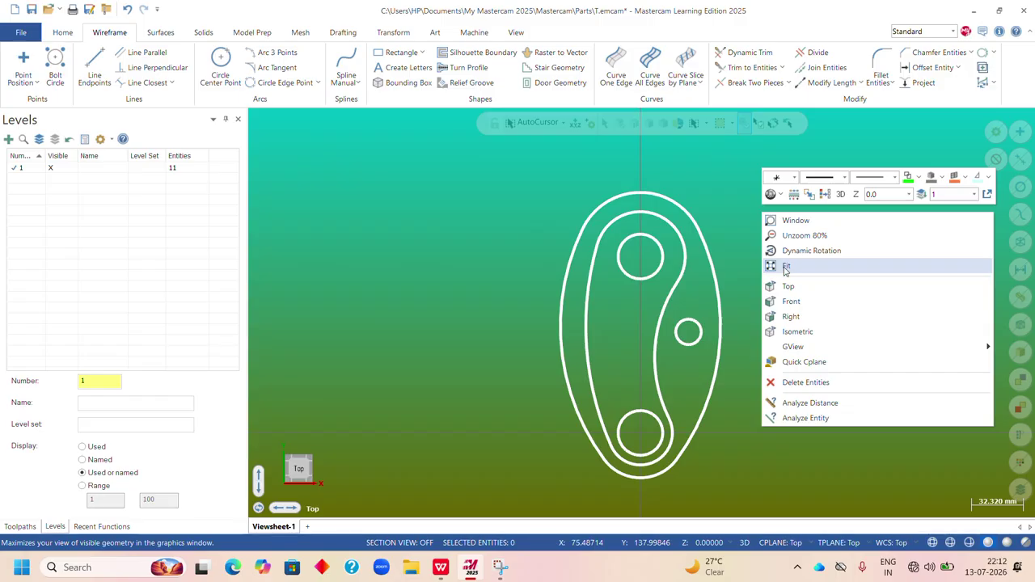
pyautogui.click(786, 267)
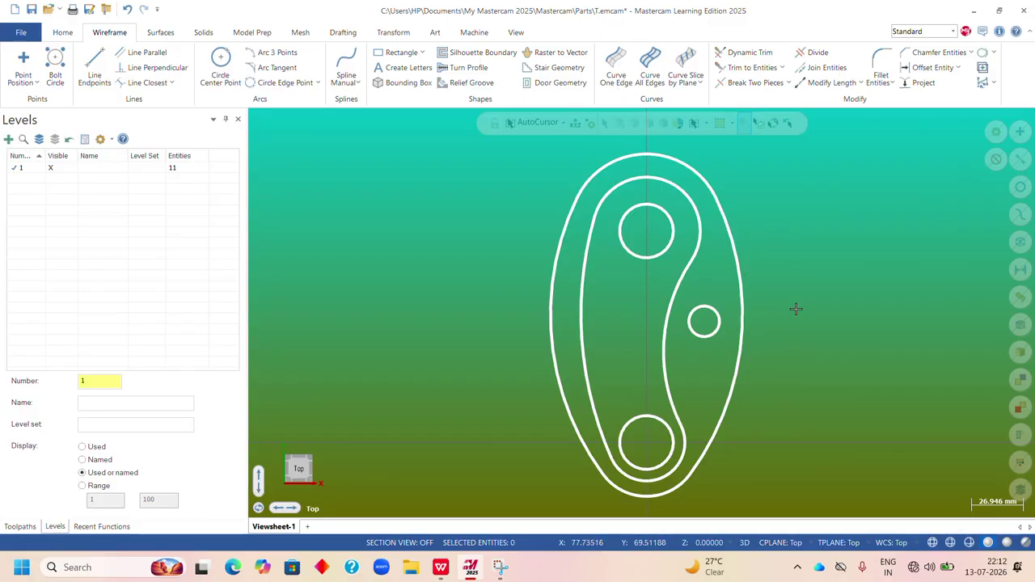
# Dimension the vertical distance between the upper and lower hole centres with Smart Dimension, placing it left of the profile.
pyautogui.click(344, 33)
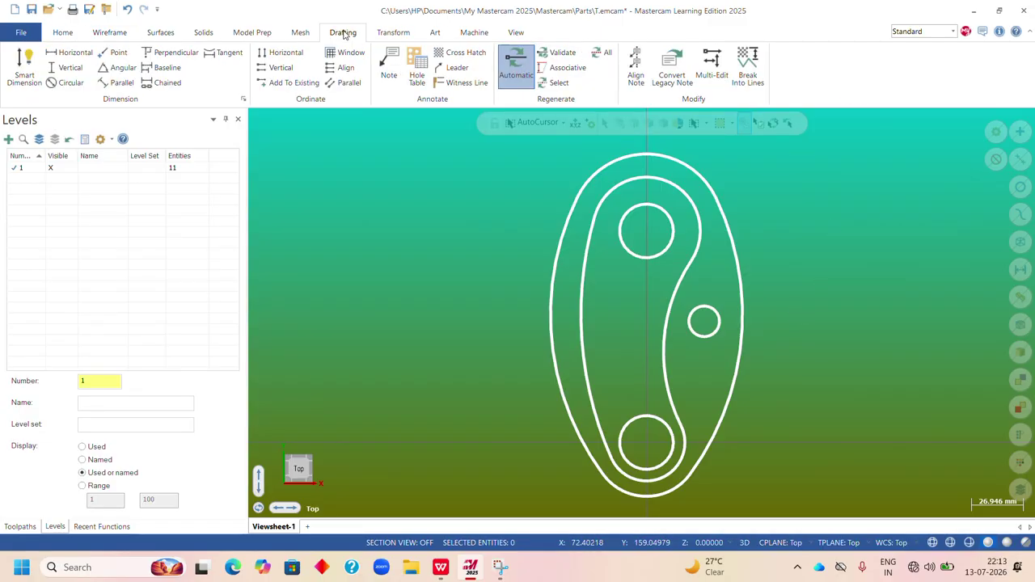
pyautogui.click(25, 65)
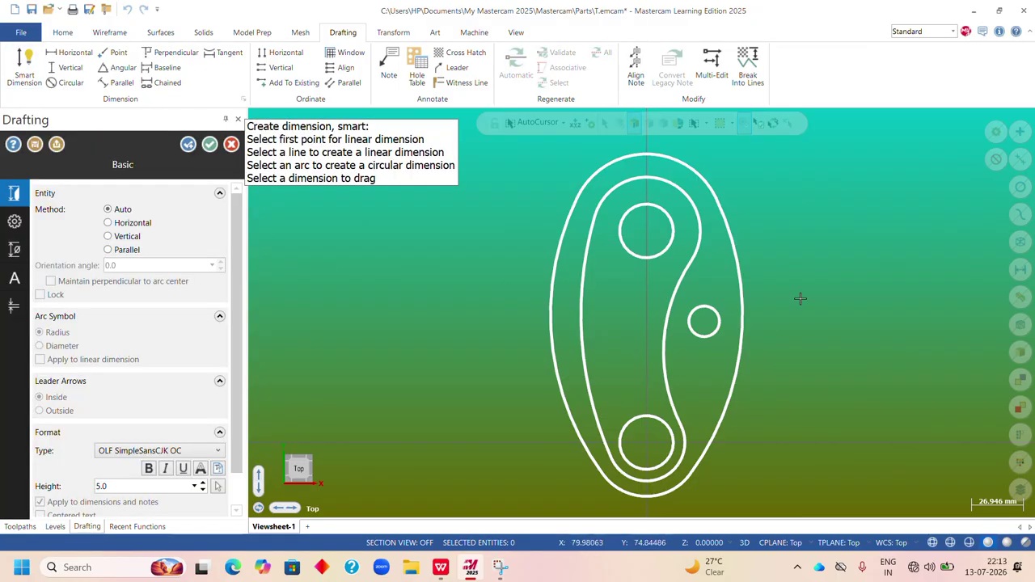
pyautogui.click(647, 232)
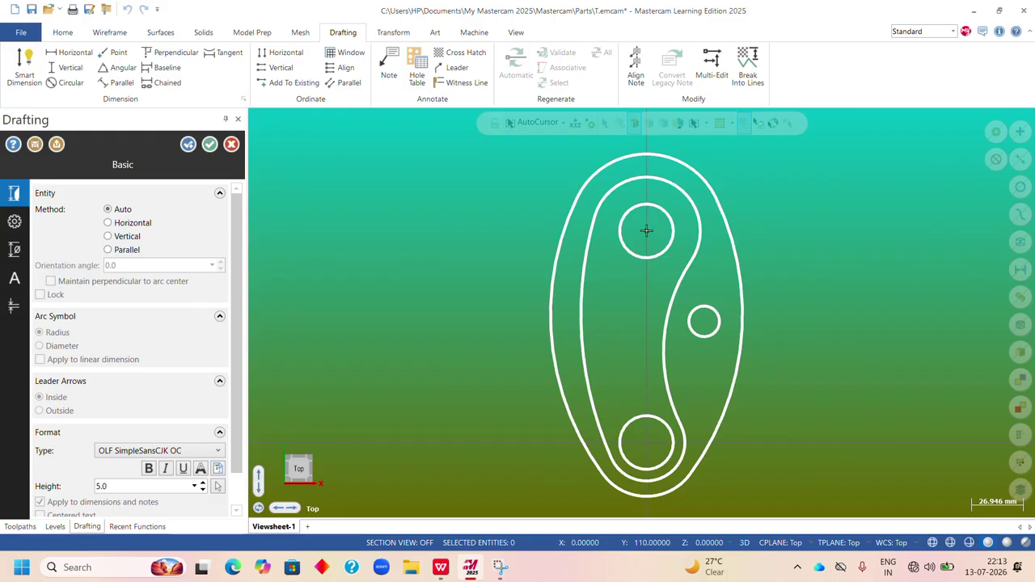
pyautogui.click(646, 441)
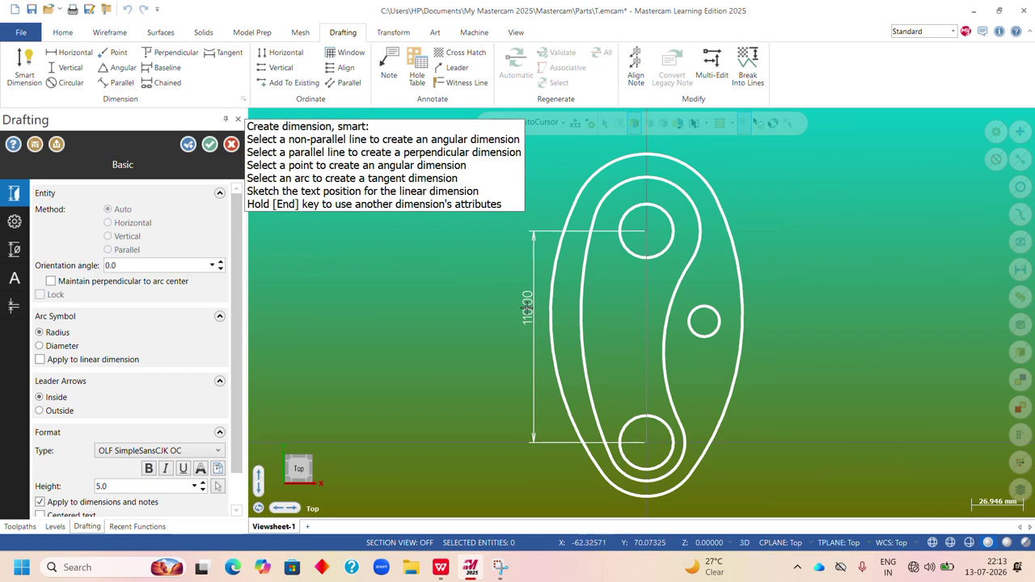
pyautogui.click(524, 307)
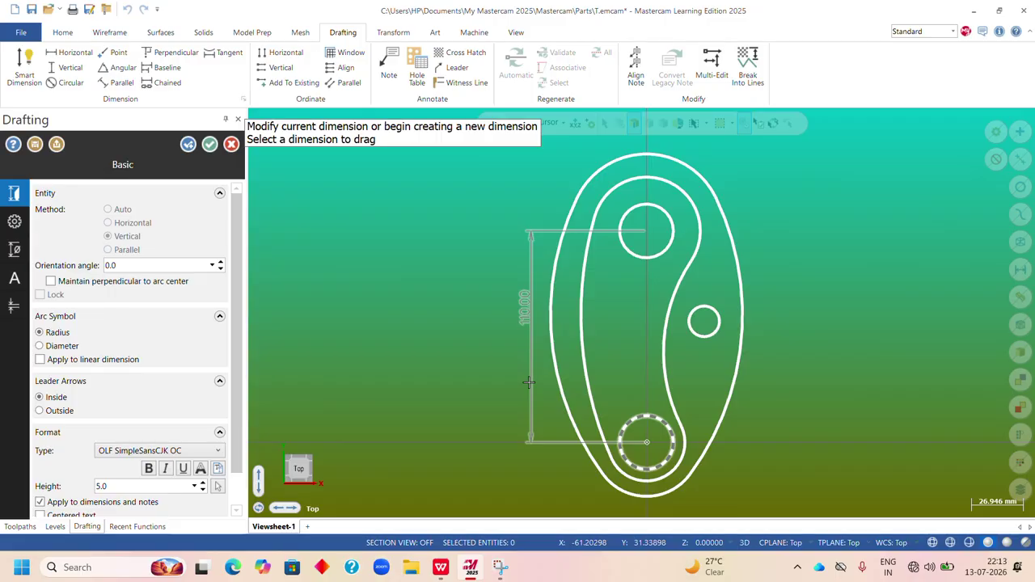
# Dimension the vertical distance from the upper hole's centre to the small side hole's centre, placing it right of the profile.
pyautogui.click(647, 235)
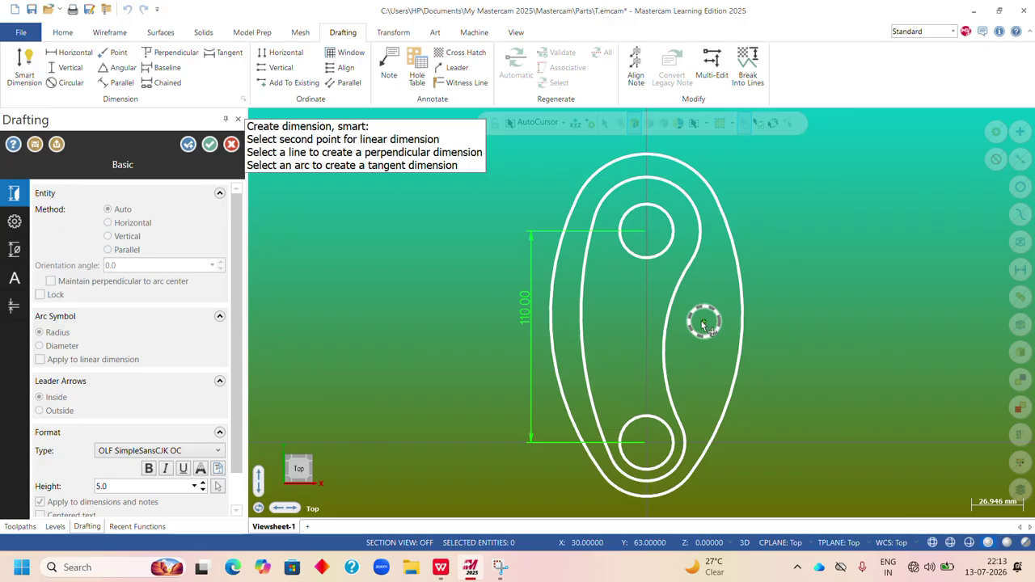
pyautogui.click(704, 325)
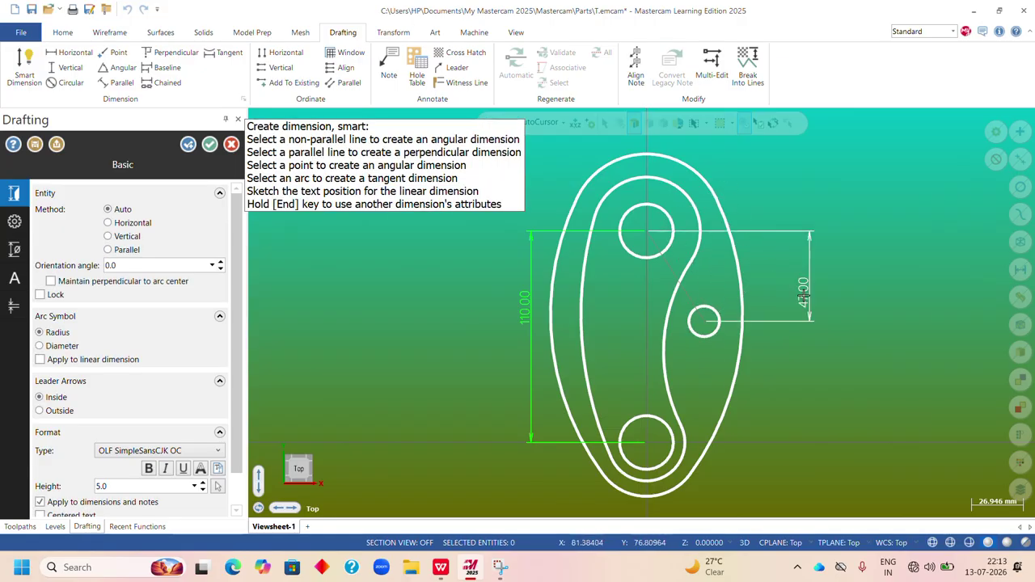
pyautogui.click(776, 291)
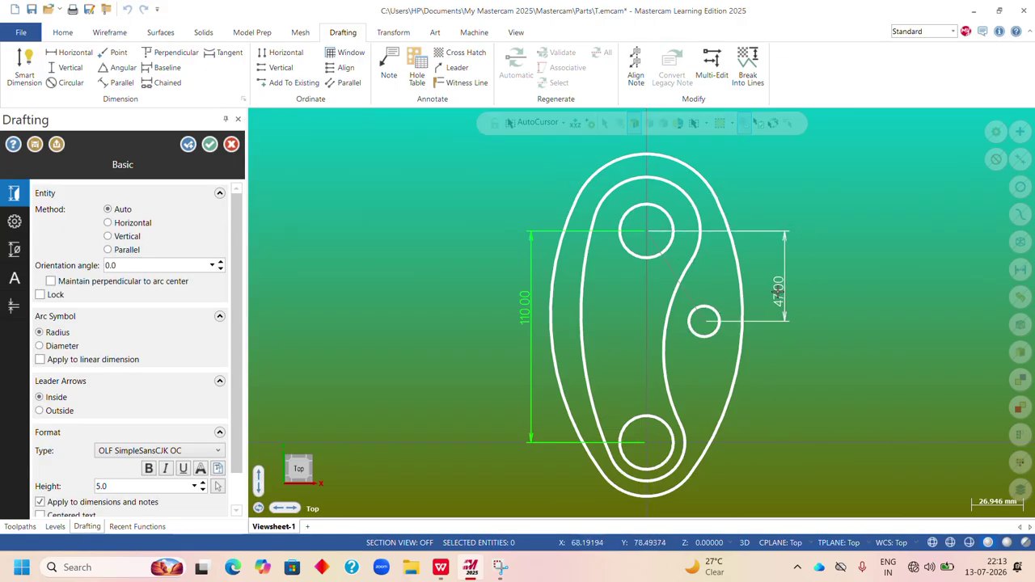
# Dimension the horizontal distance between the upper hole's centre and the small side hole's centre, placing it below the side hole.
pyautogui.click(646, 232)
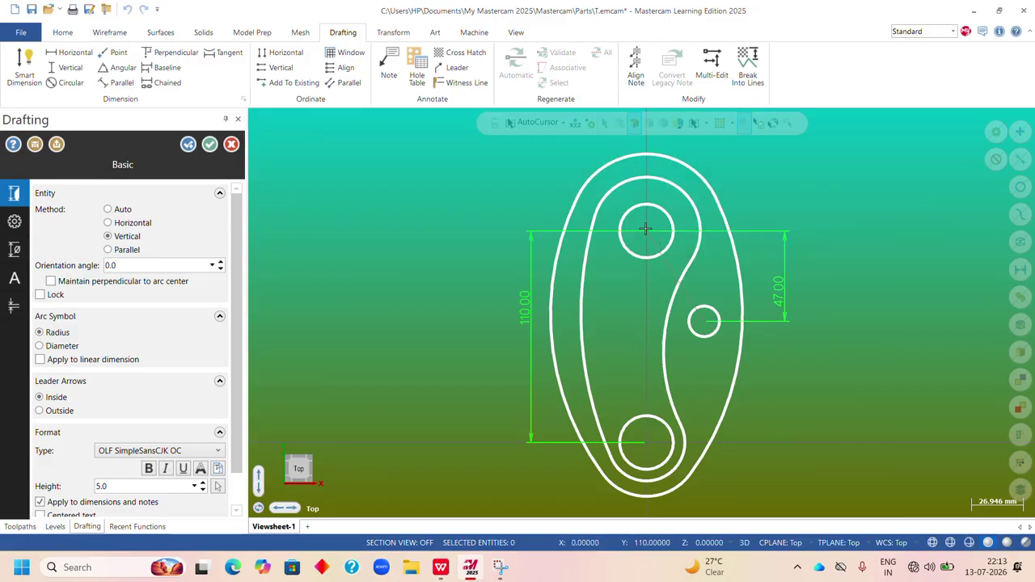
pyautogui.click(646, 230)
pyautogui.click(704, 324)
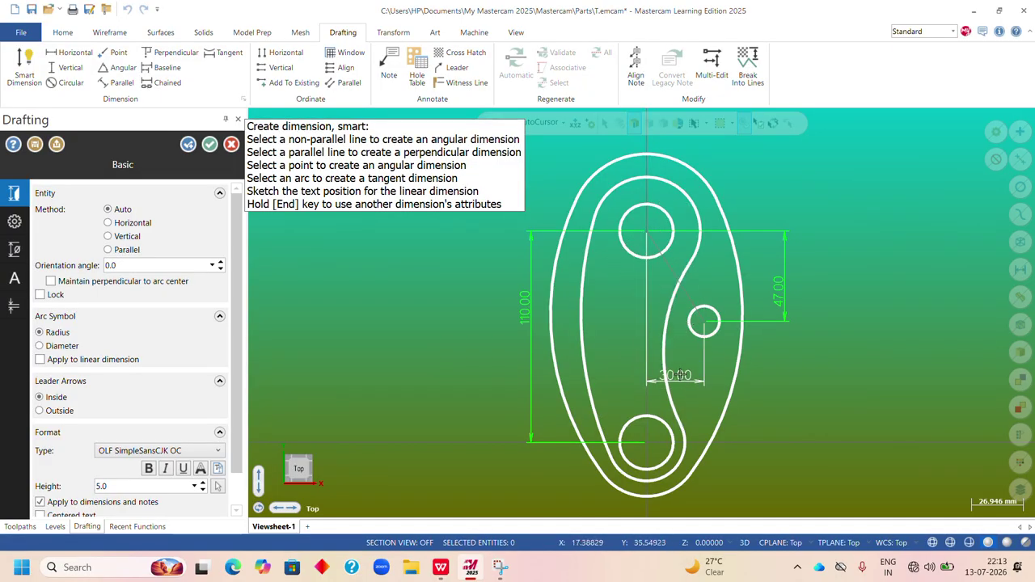
pyautogui.click(677, 374)
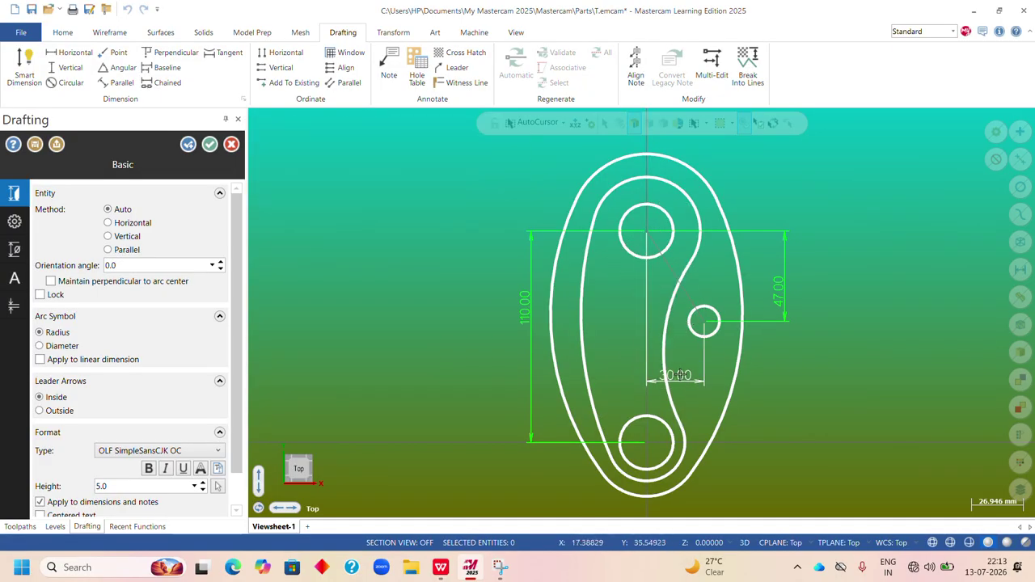
# Dimension the radii of the inner and outer contours' long left arcs, placing both texts inside the profile.
pyautogui.scroll(-3, 643, 348)
pyautogui.scroll(2, 613, 394)
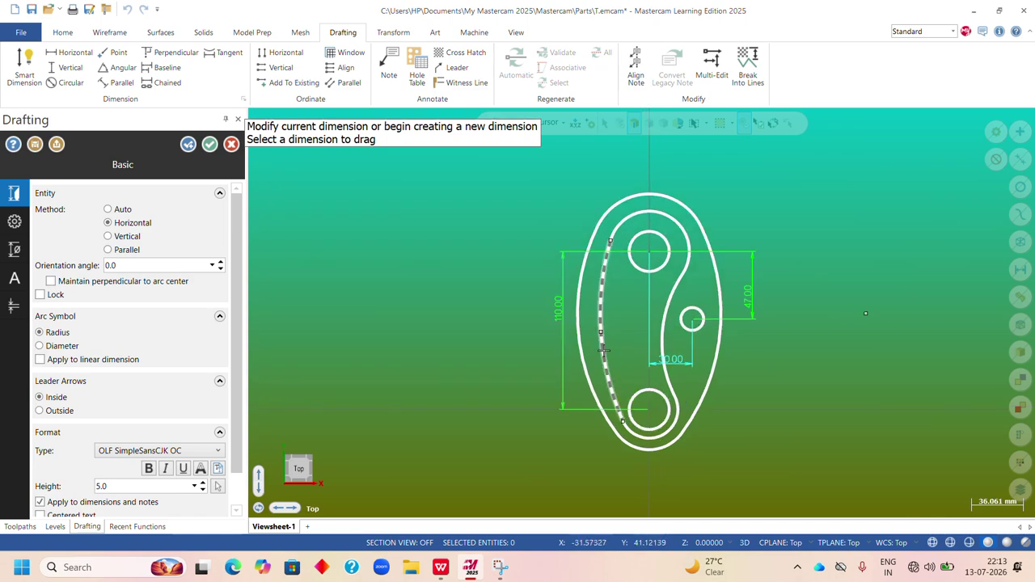
pyautogui.click(605, 360)
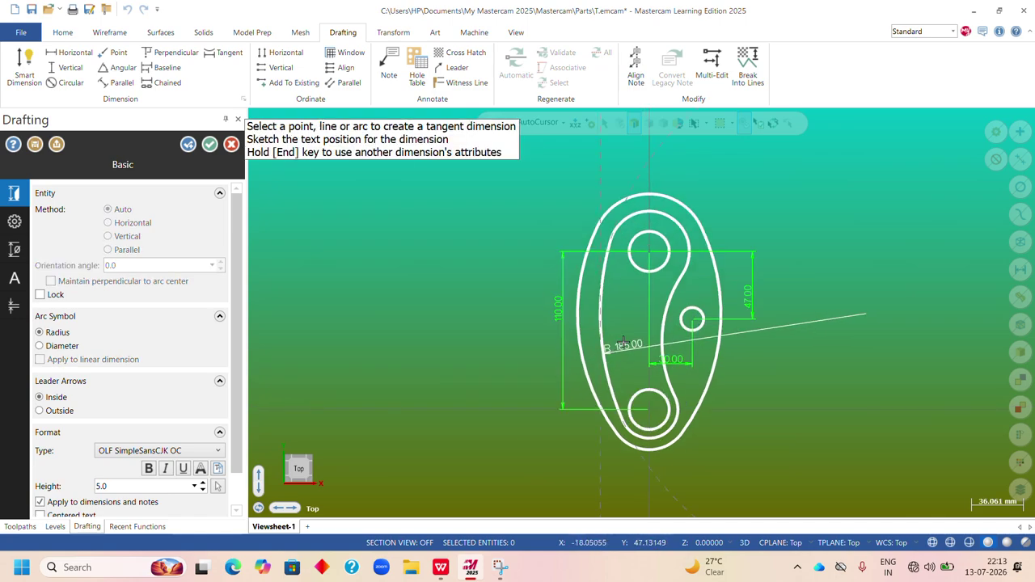
pyautogui.click(623, 342)
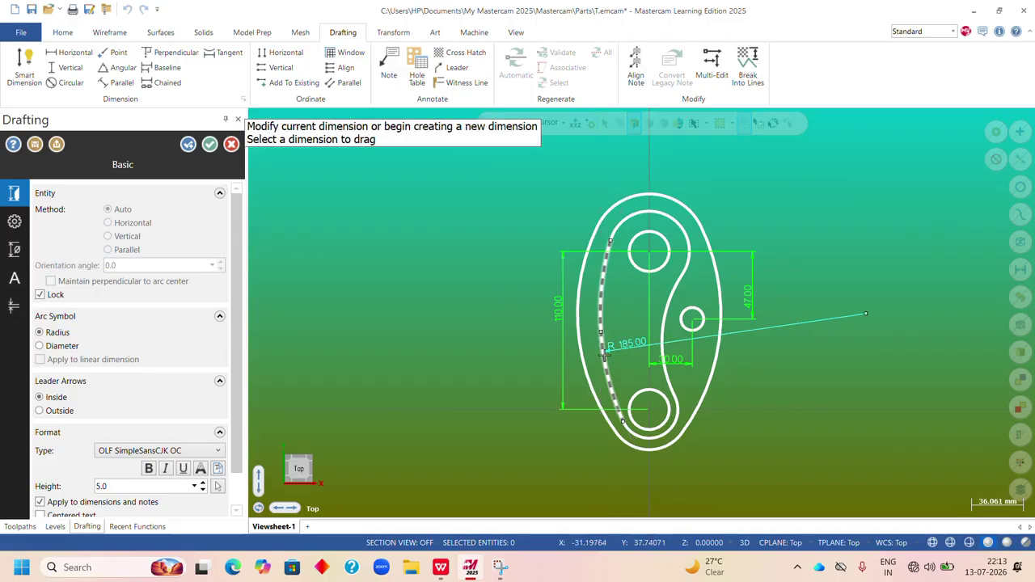
pyautogui.click(591, 297)
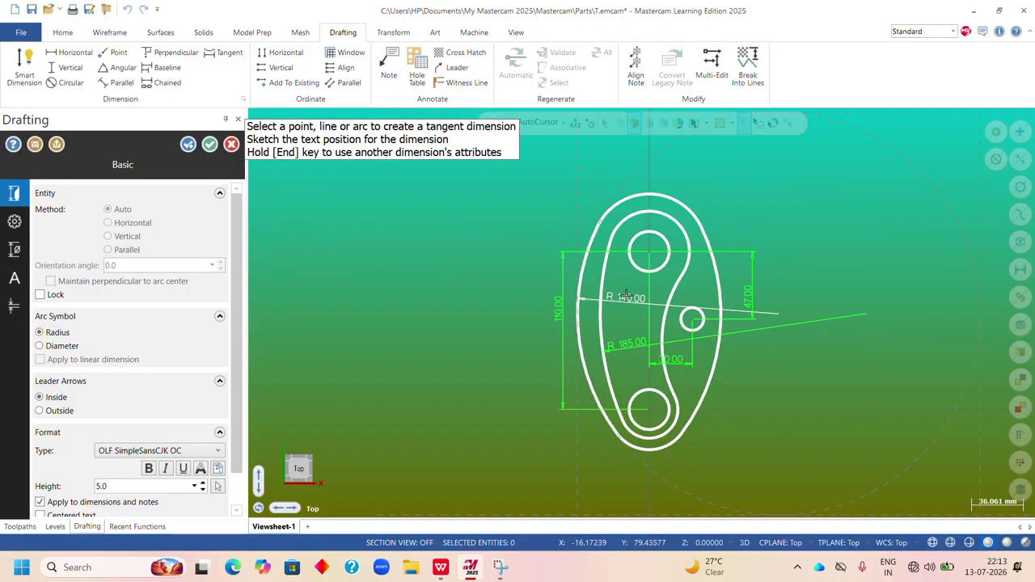
pyautogui.click(625, 297)
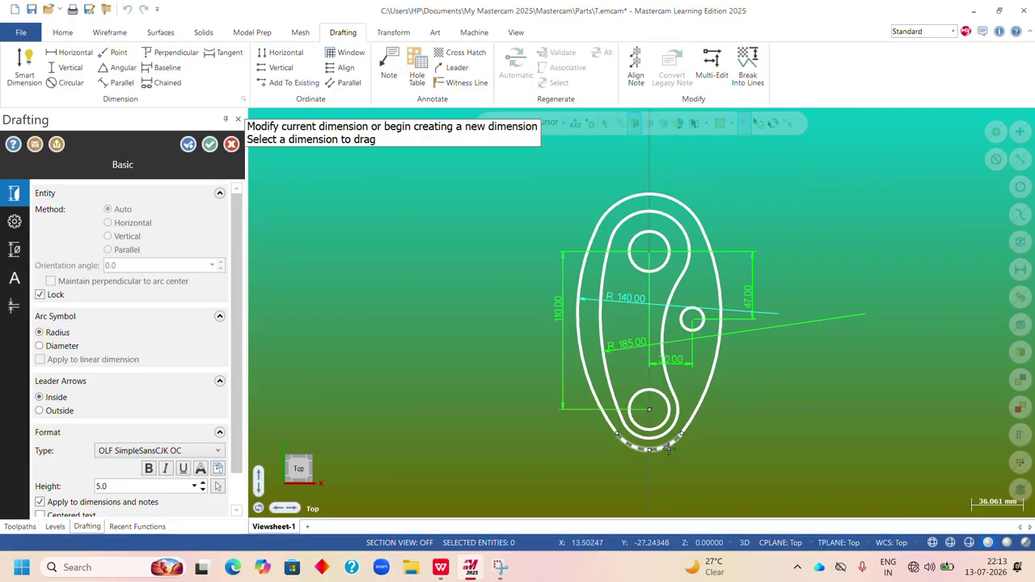
# Dimension the radii of the outer and inner contours' bottom arcs, placing the texts below the profile on opposite sides.
pyautogui.click(670, 443)
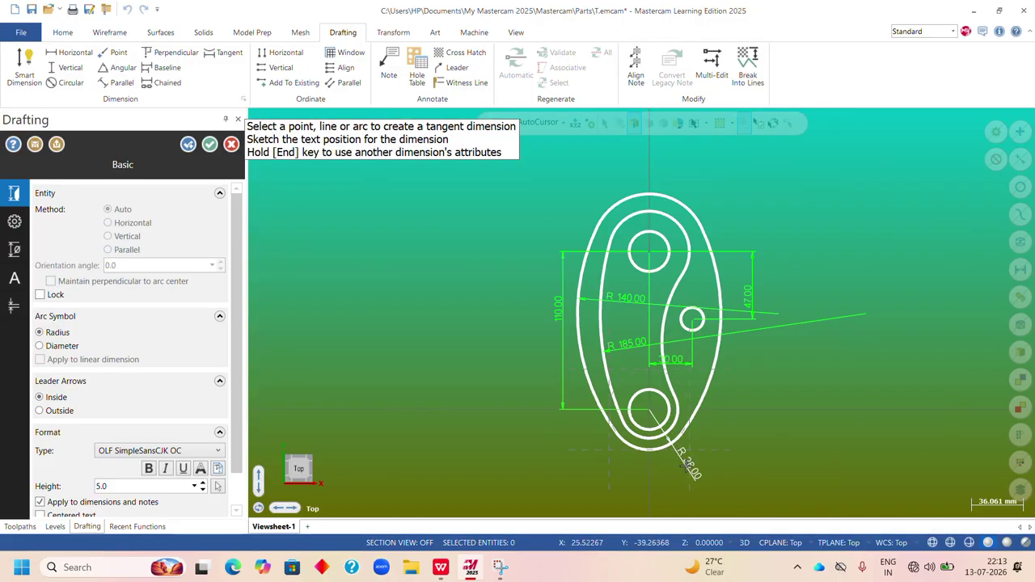
pyautogui.click(686, 467)
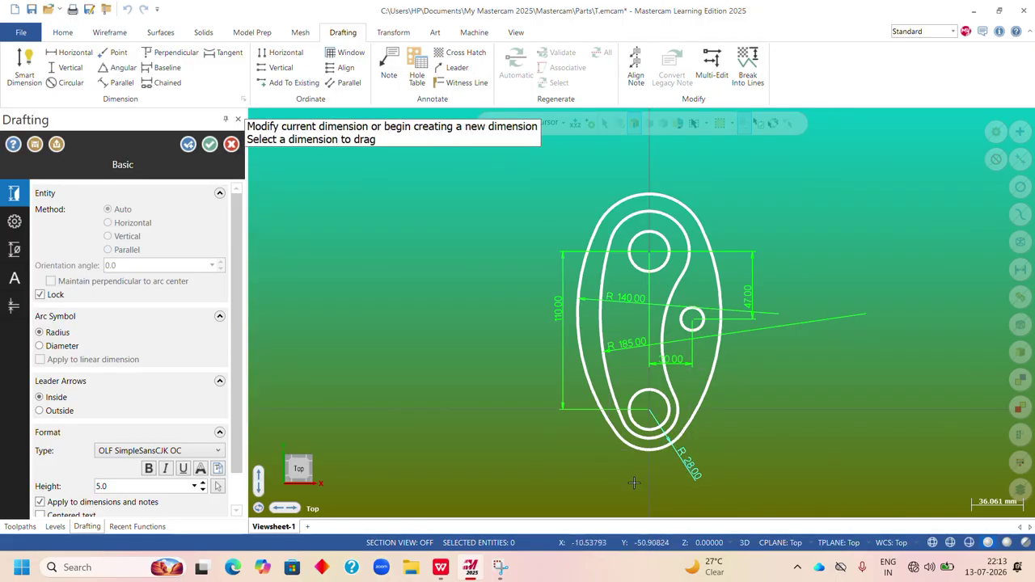
pyautogui.click(638, 438)
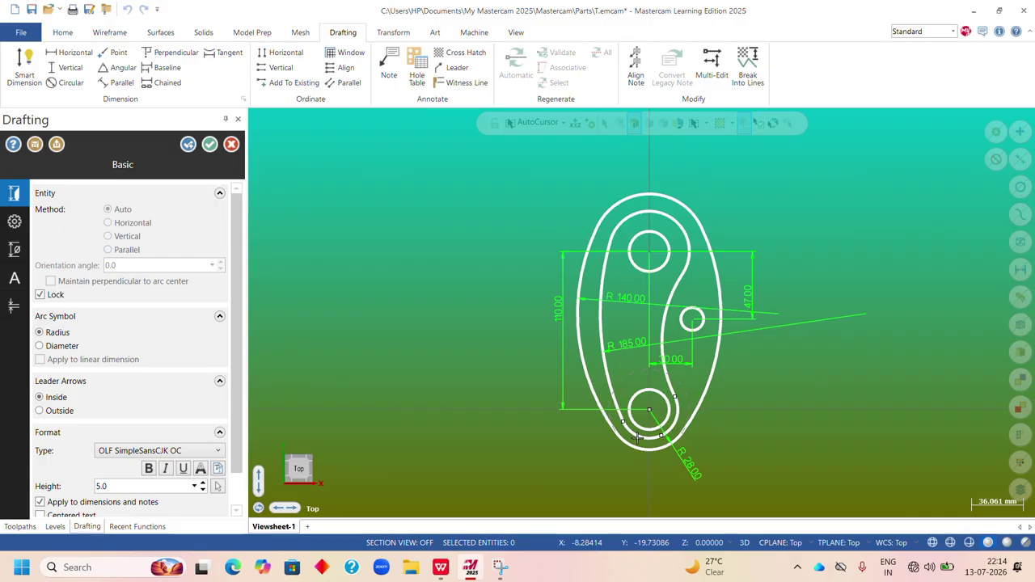
pyautogui.click(637, 438)
pyautogui.click(596, 466)
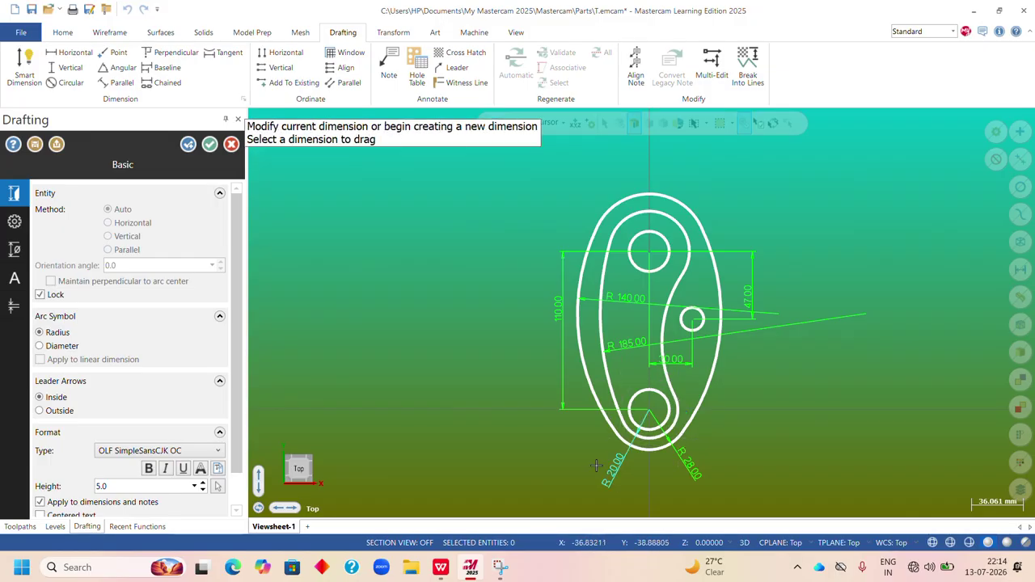
# Dimension the lower hole's diameter outside the profile at lower left and change its text to "Ø 28 HOLES 2".
pyautogui.click(626, 422)
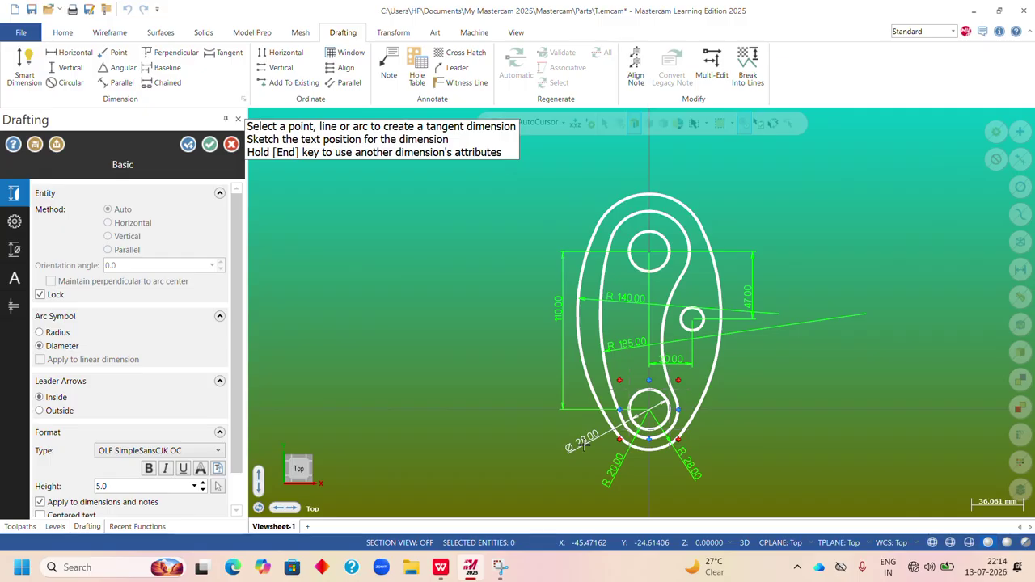
pyautogui.click(582, 445)
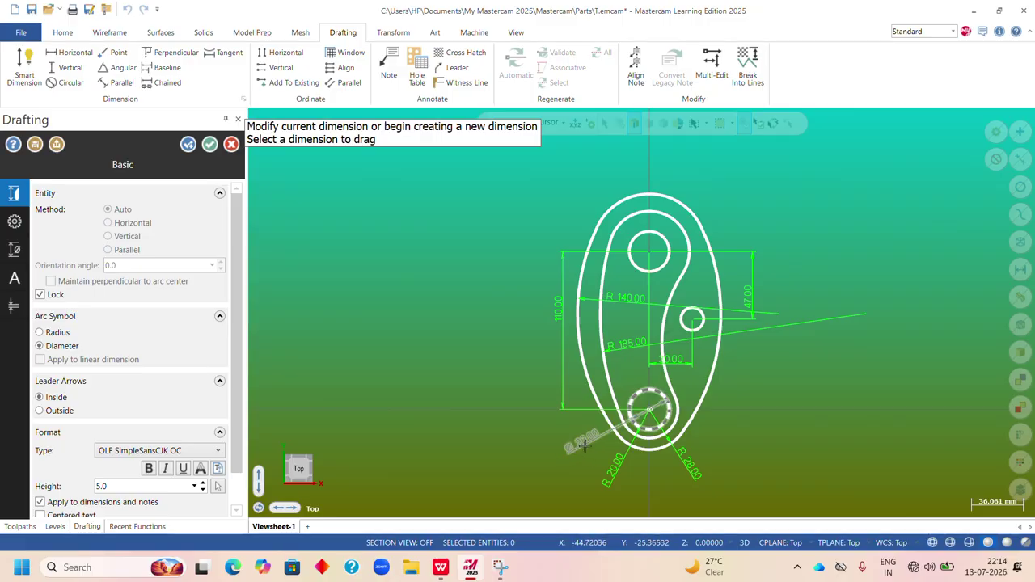
pyautogui.click(14, 222)
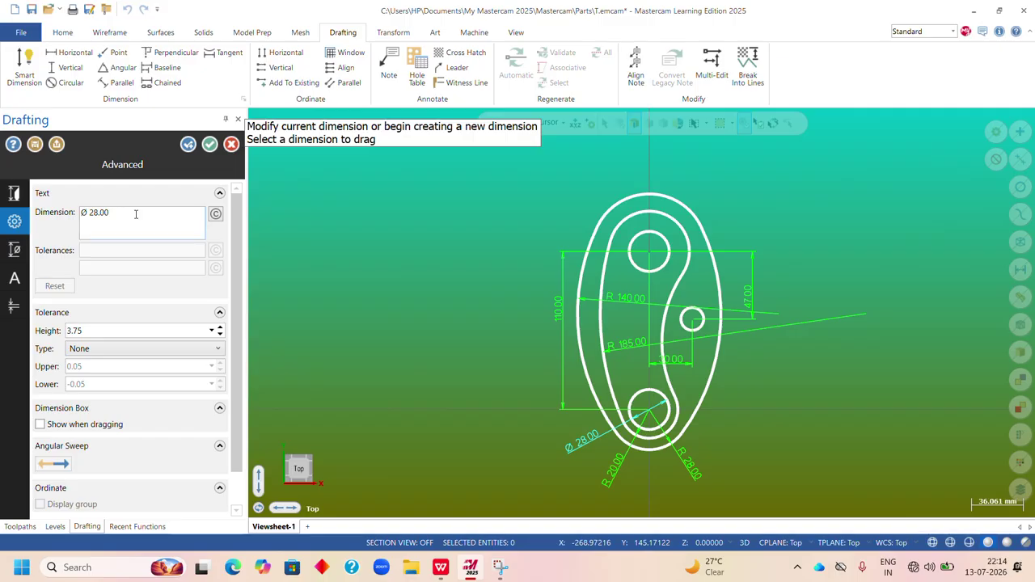
pyautogui.press('BackSpace')
pyautogui.press('BackSpace')
pyautogui.press('BackSpace')
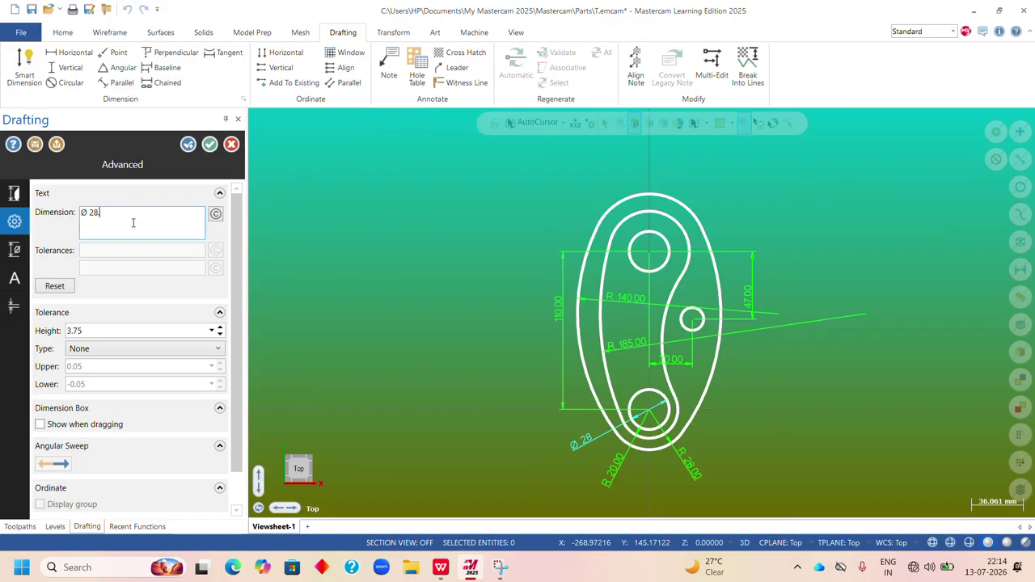
pyautogui.write('HOLES')
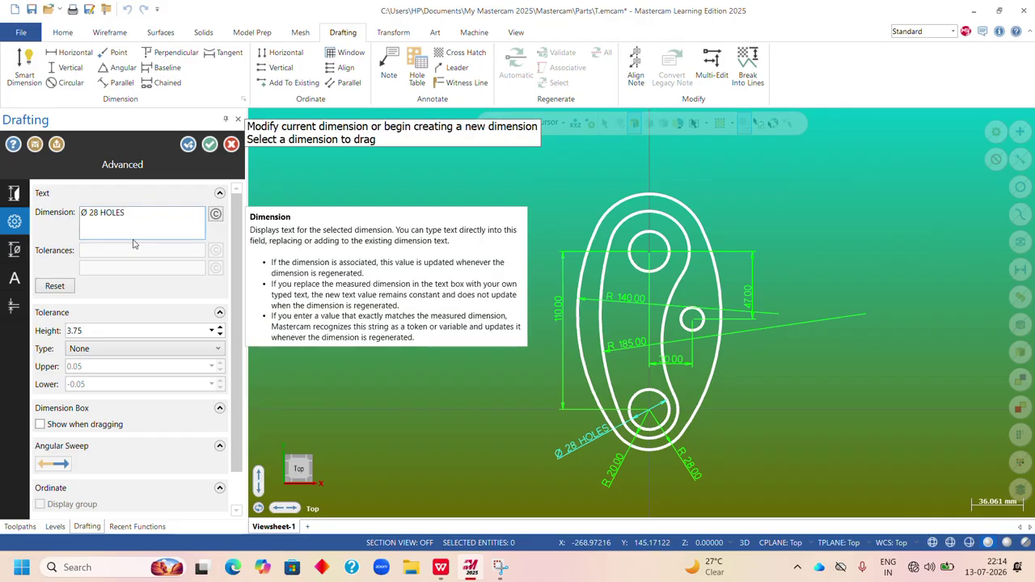
pyautogui.write(' 2')
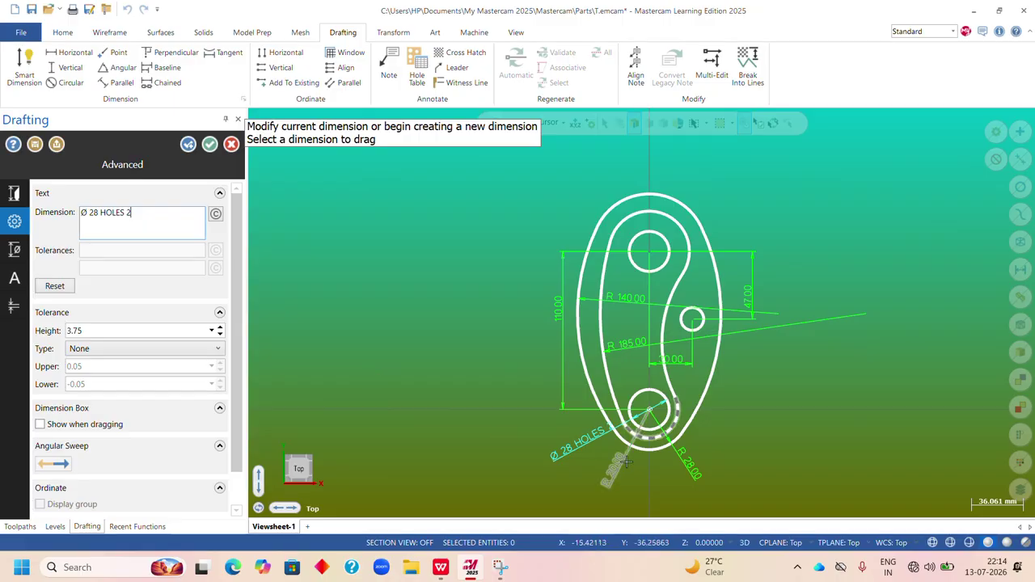
pyautogui.click(188, 144)
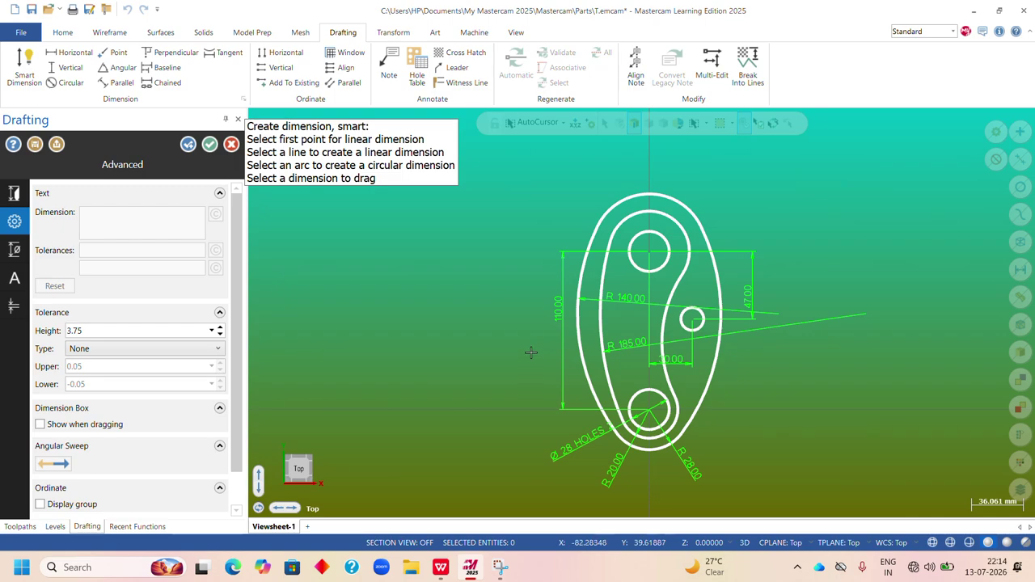
# Dimension the small side hole's diameter, placing it outside the profile on the right.
pyautogui.click(702, 323)
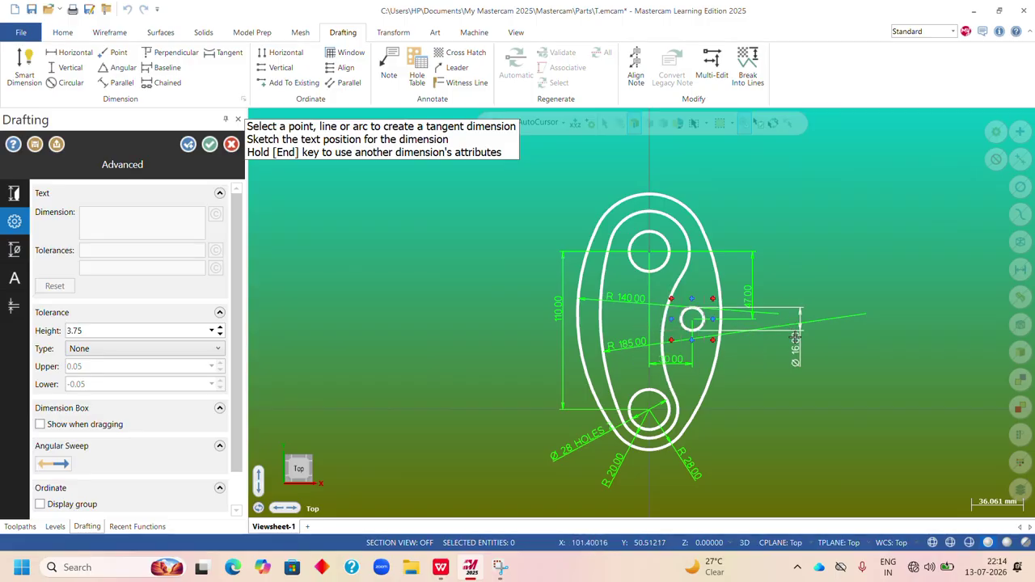
pyautogui.click(796, 338)
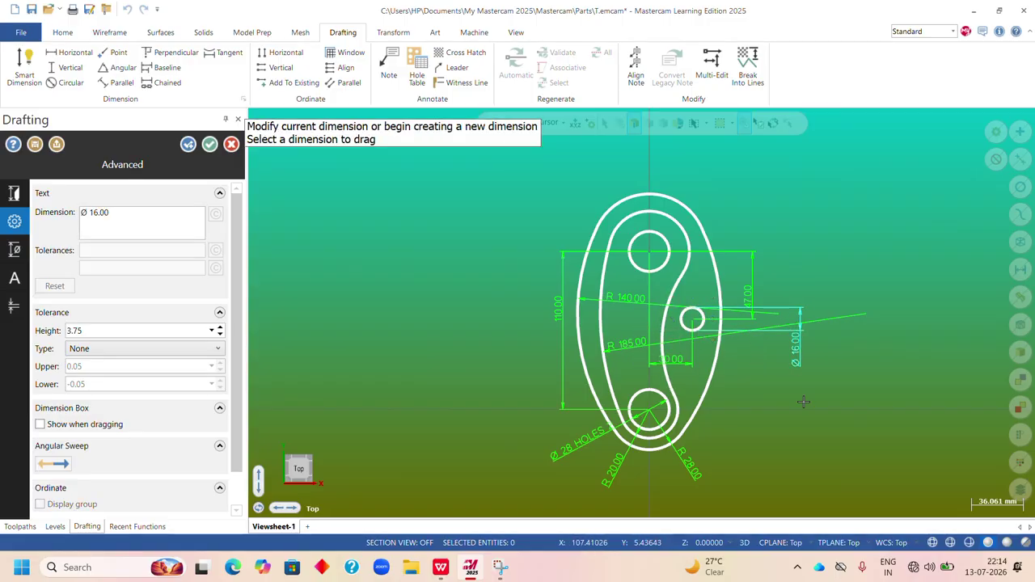
pyautogui.click(191, 150)
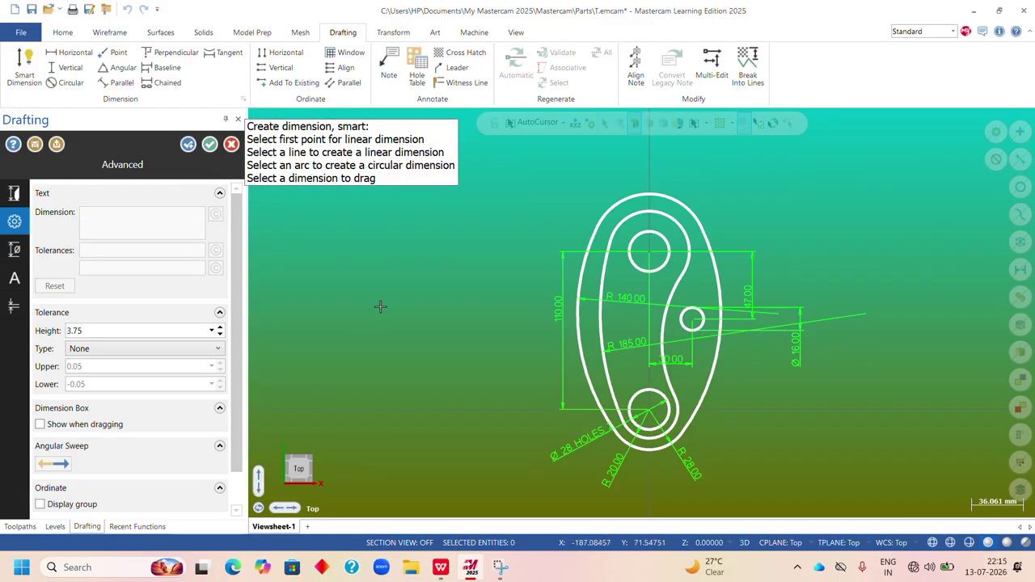
# Dimension the radii of the outer and inner contours' top arcs, placing the texts above the profile at upper right and upper left.
pyautogui.click(692, 210)
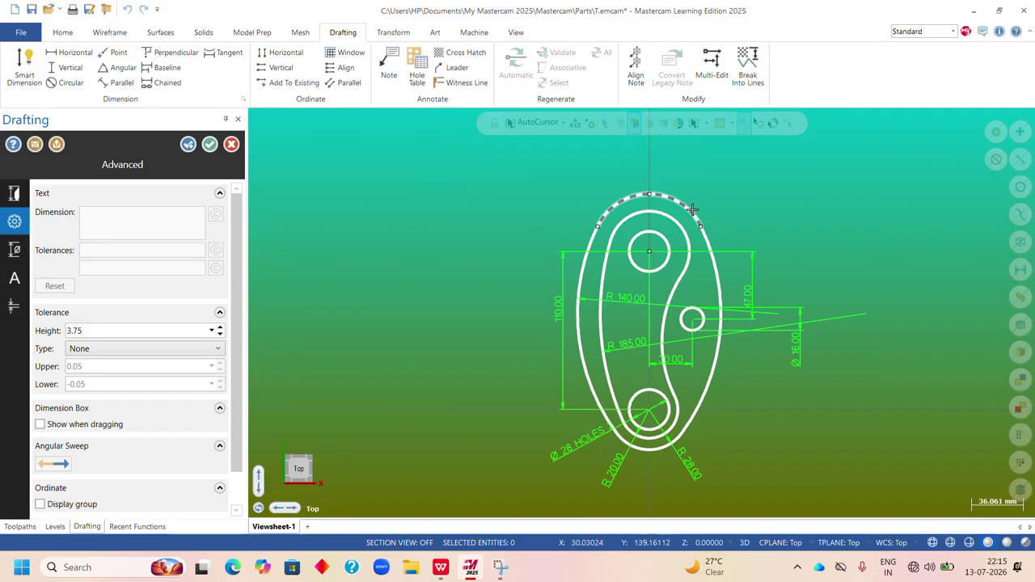
pyautogui.click(731, 197)
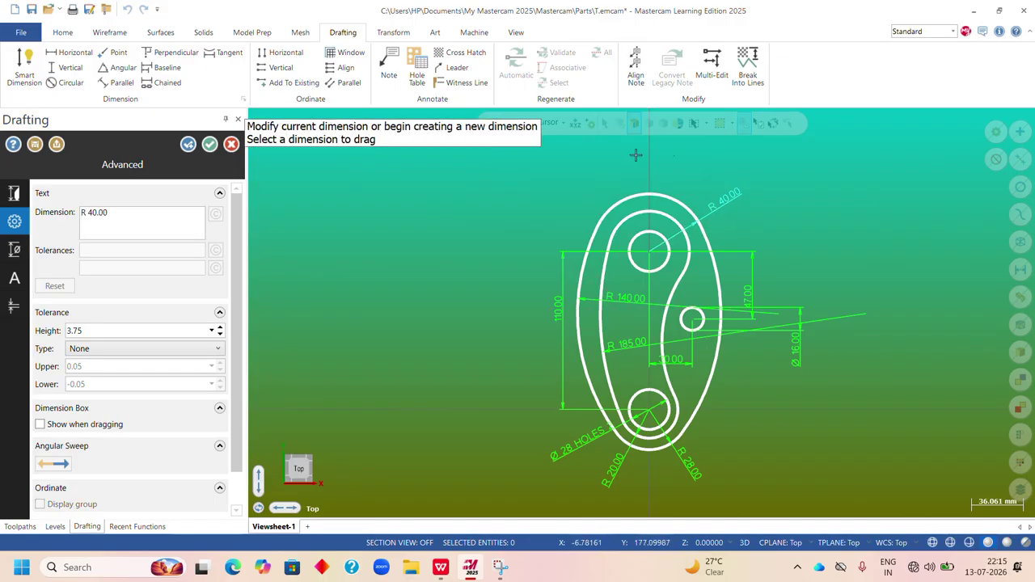
pyautogui.click(630, 217)
pyautogui.click(593, 186)
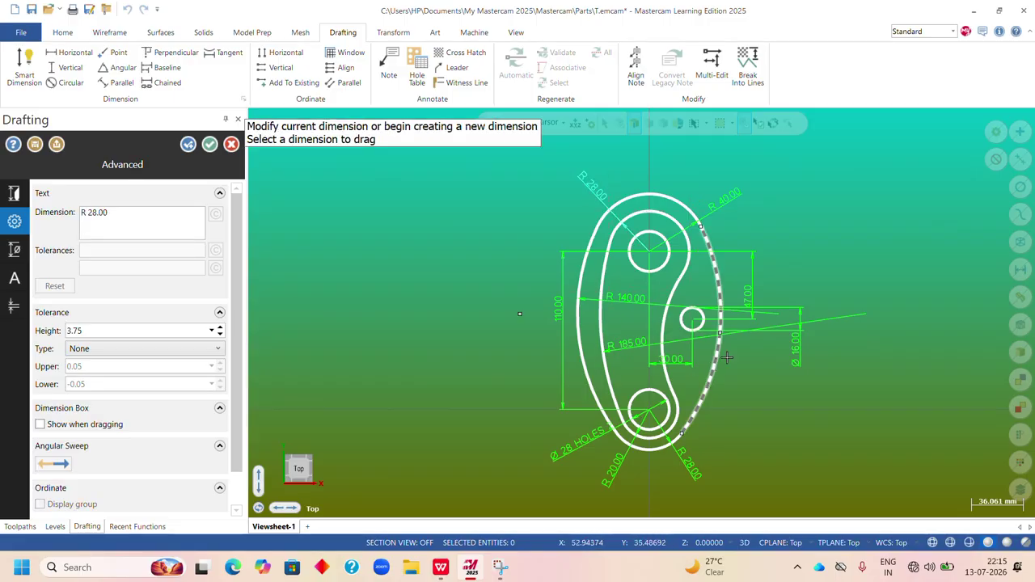
pyautogui.scroll(-3, 767, 343)
pyautogui.scroll(3, 747, 432)
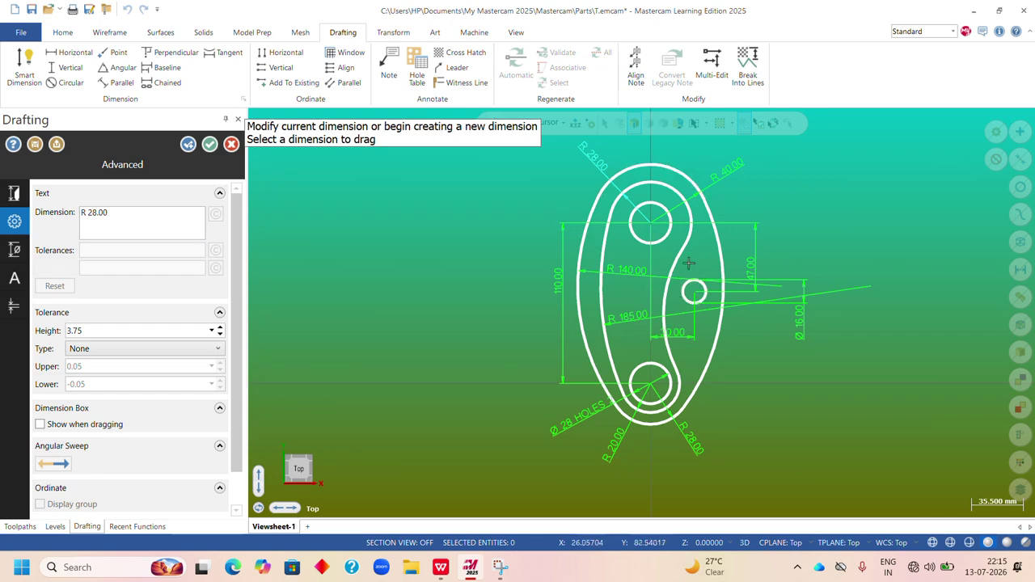
pyautogui.scroll(-1, 754, 346)
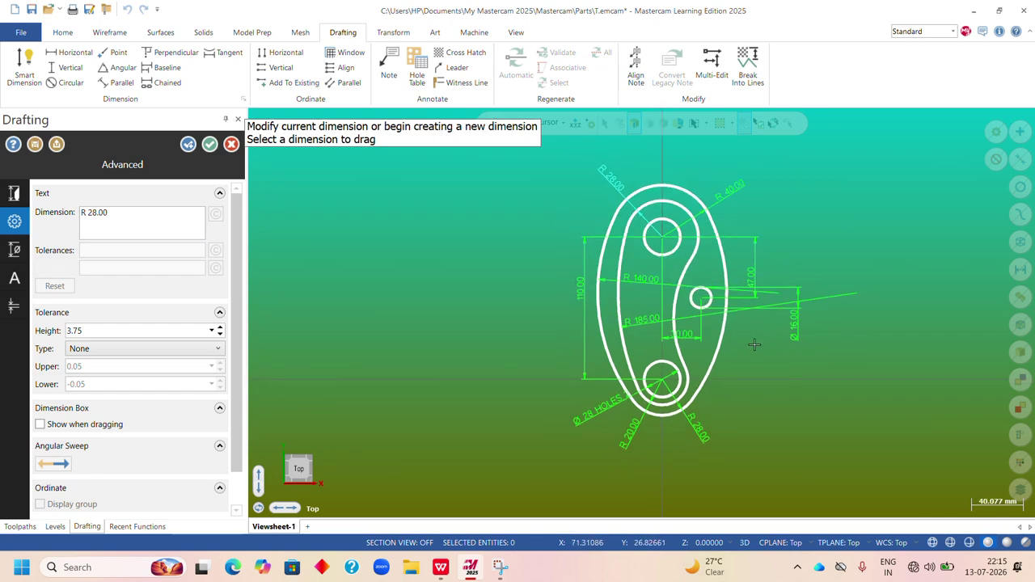
pyautogui.click(210, 144)
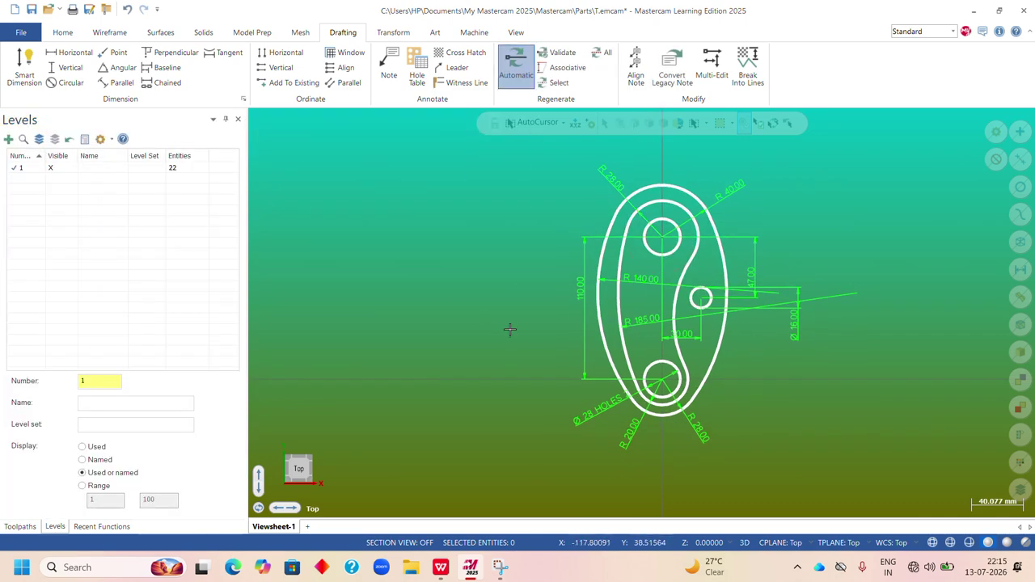
pyautogui.scroll(1, 509, 328)
pyautogui.click(616, 167)
pyautogui.click(752, 183)
pyautogui.click(597, 281)
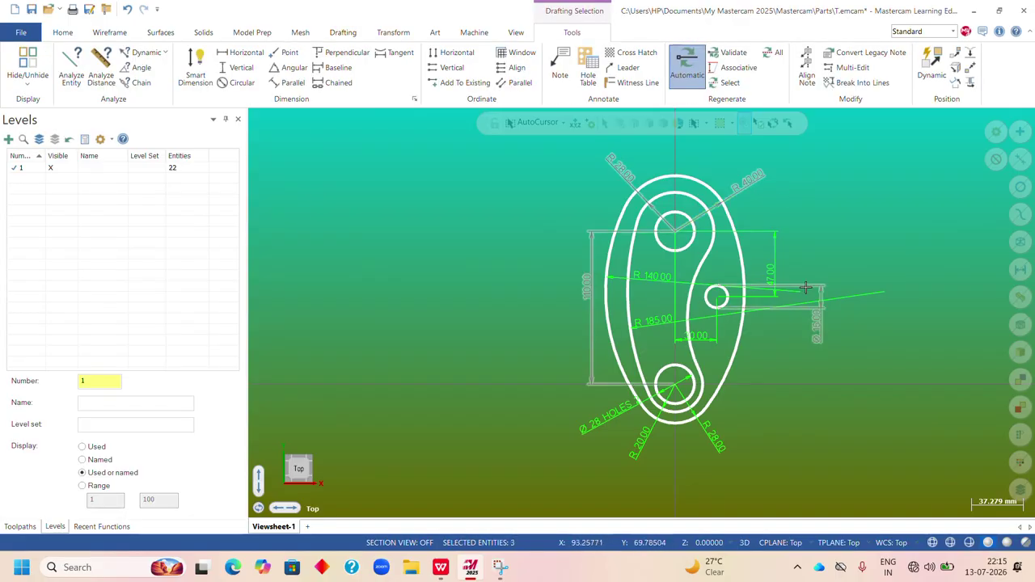
pyautogui.click(799, 264)
# Reposition the inner left arc's radius dimension slightly higher inside the profile, closer to the outer left arc's radius dimension.
pyautogui.doubleClick(849, 291)
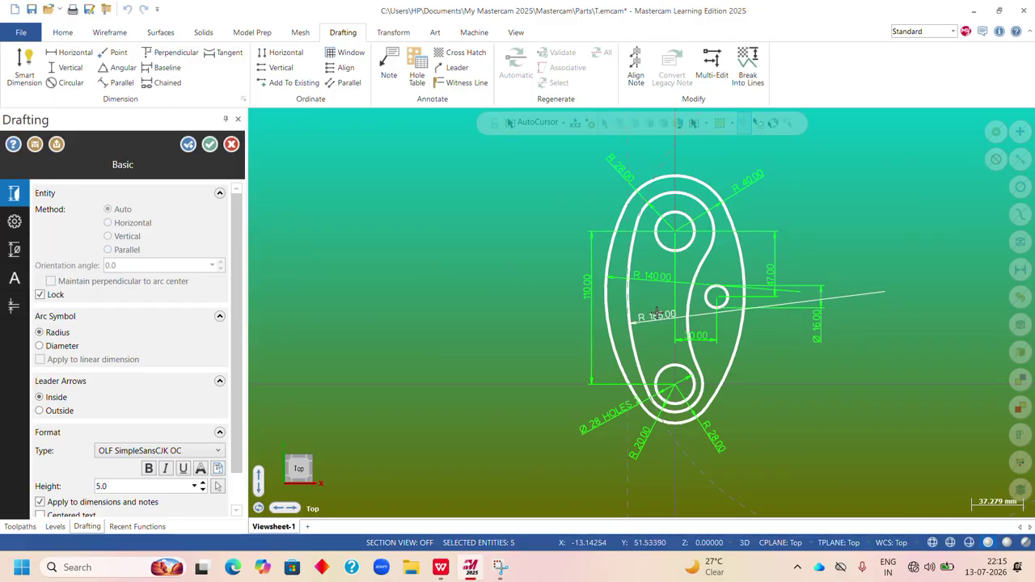
pyautogui.click(661, 317)
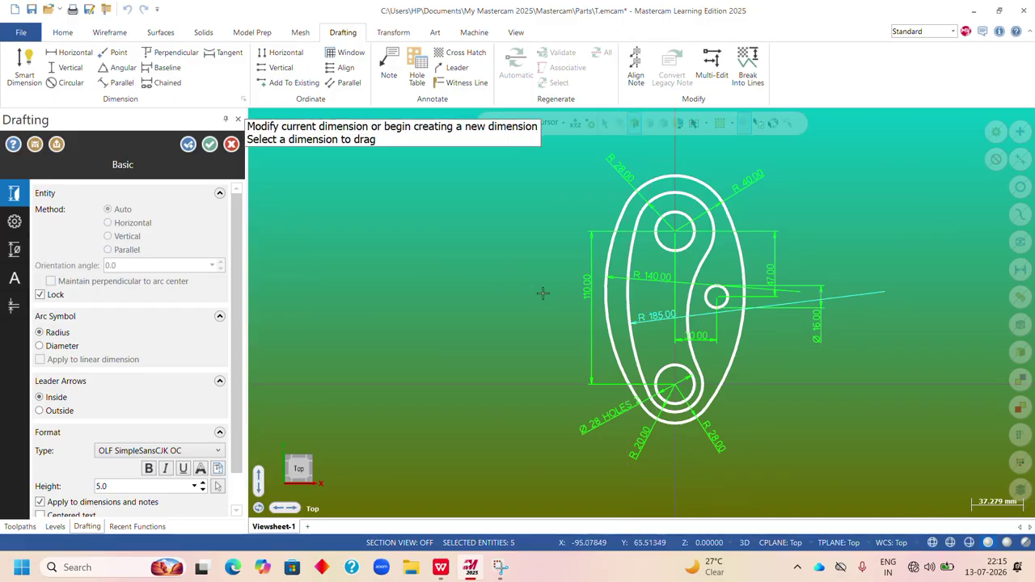
pyautogui.click(188, 144)
pyautogui.click(854, 295)
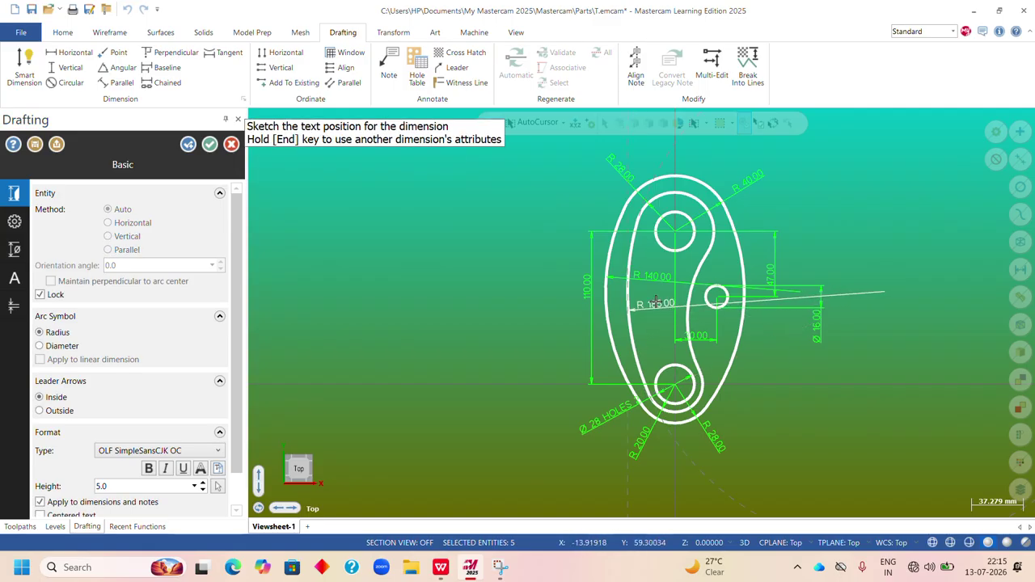
pyautogui.click(656, 304)
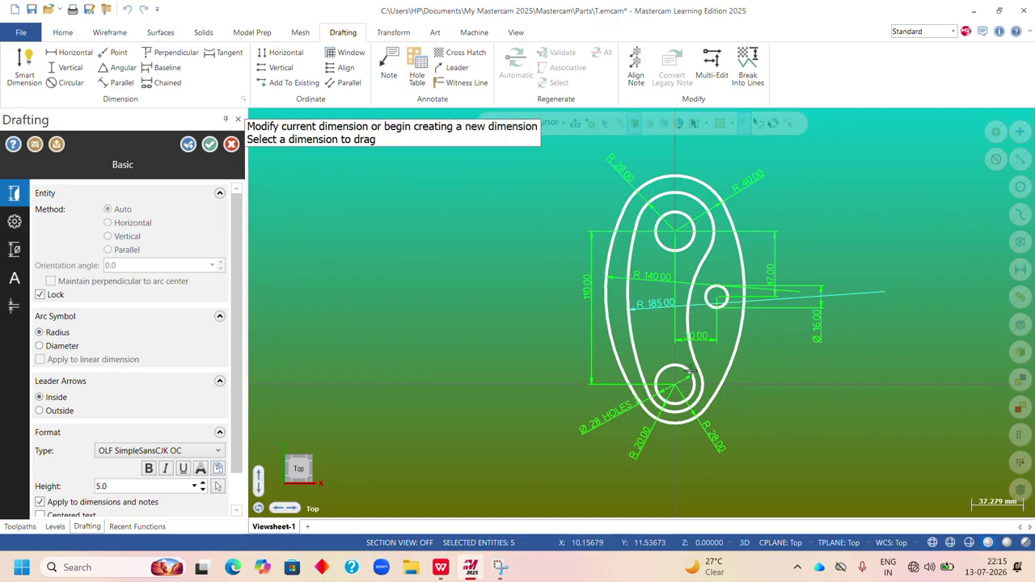
pyautogui.click(211, 144)
# Select all radius, diameter and linear dimensions of the profile and change their colour to the standard dark blue.
pyautogui.click(617, 157)
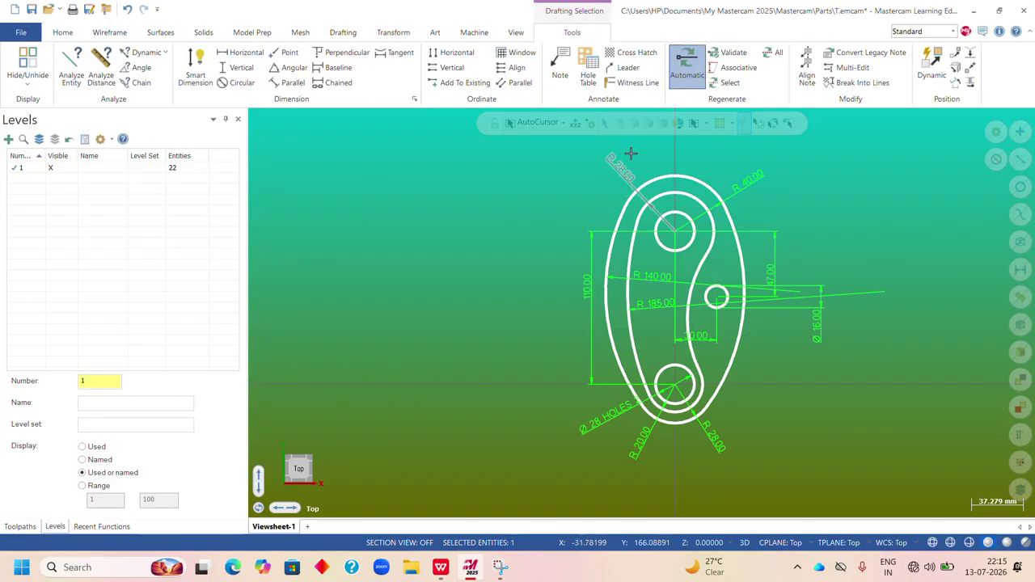
pyautogui.click(765, 169)
pyautogui.click(777, 230)
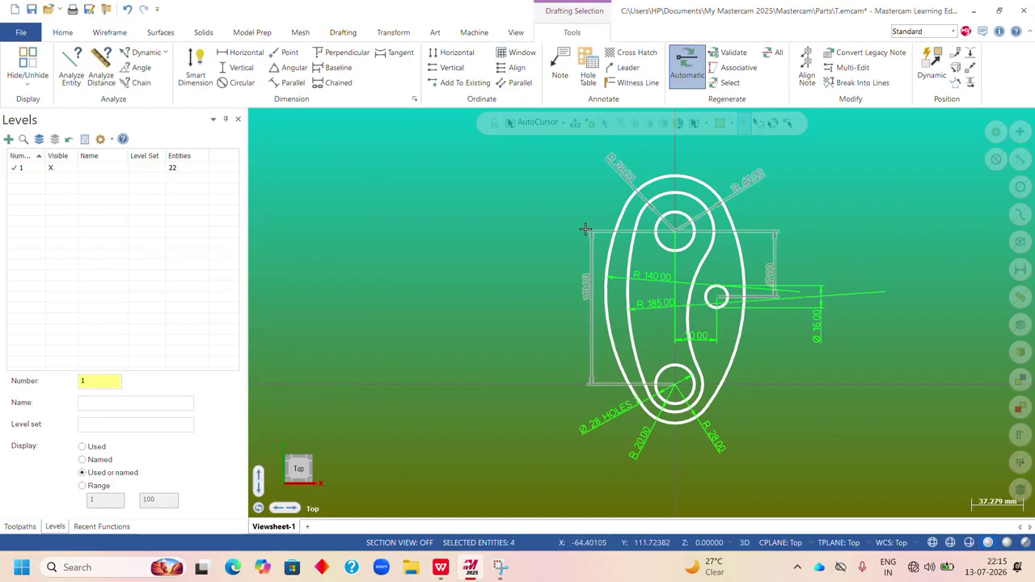
pyautogui.click(638, 457)
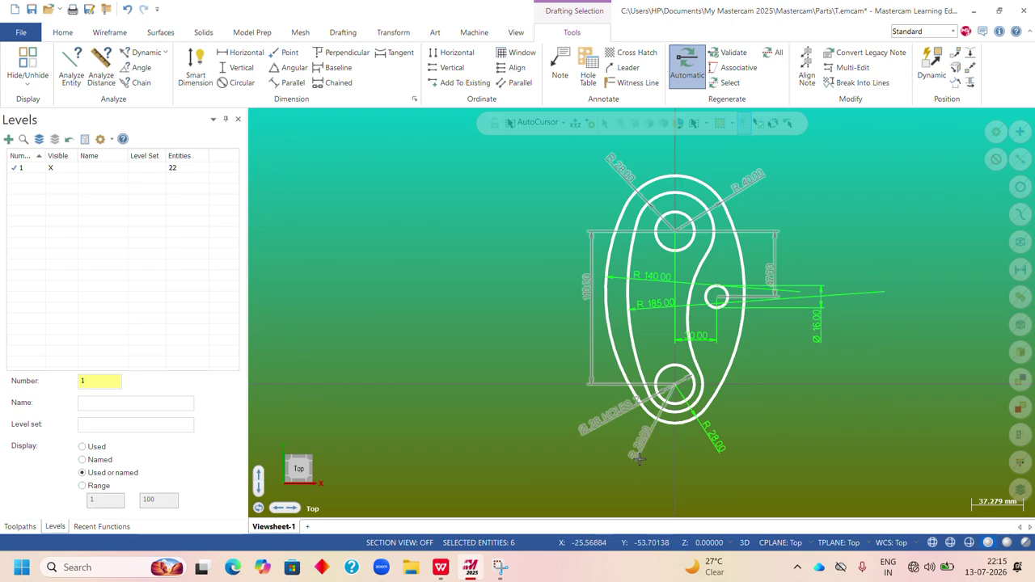
pyautogui.click(724, 449)
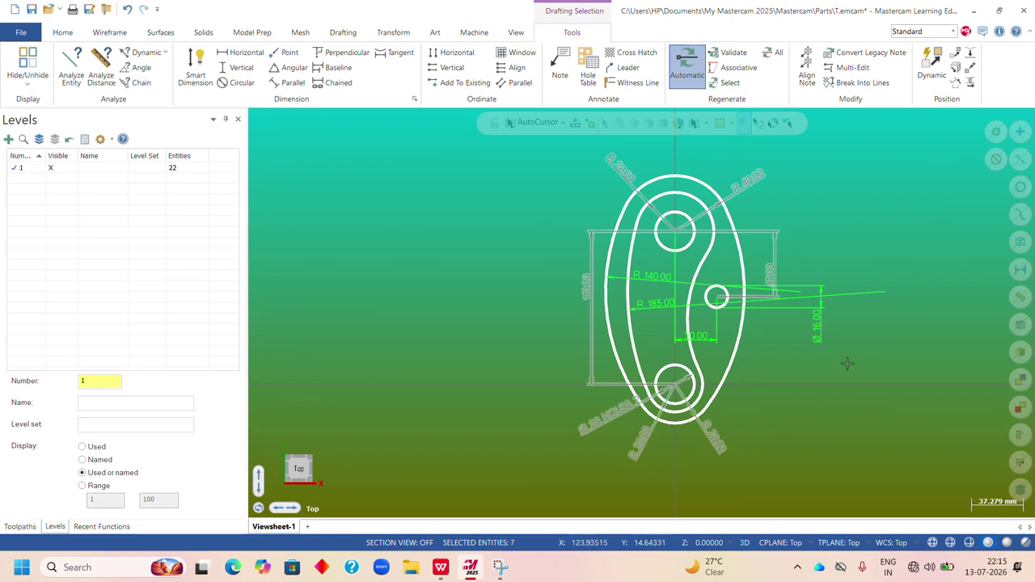
pyautogui.click(818, 338)
pyautogui.click(641, 322)
pyautogui.click(641, 275)
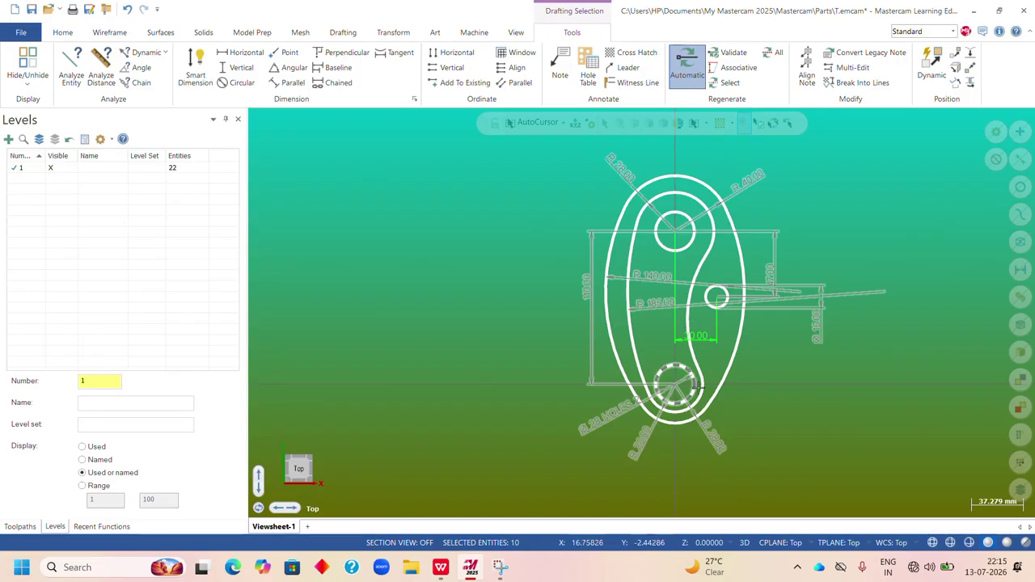
pyautogui.click(697, 337)
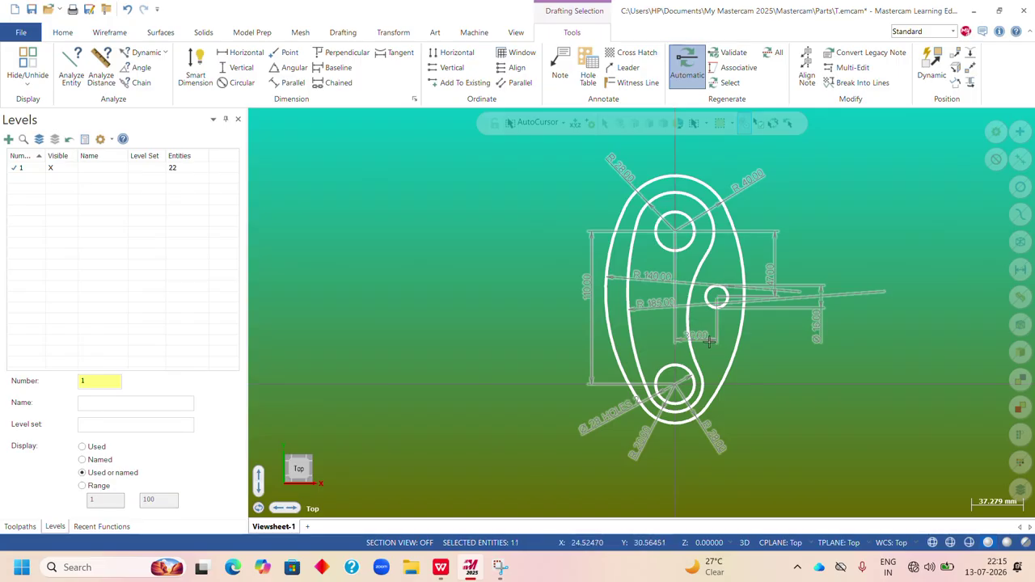
pyautogui.rightClick(807, 165)
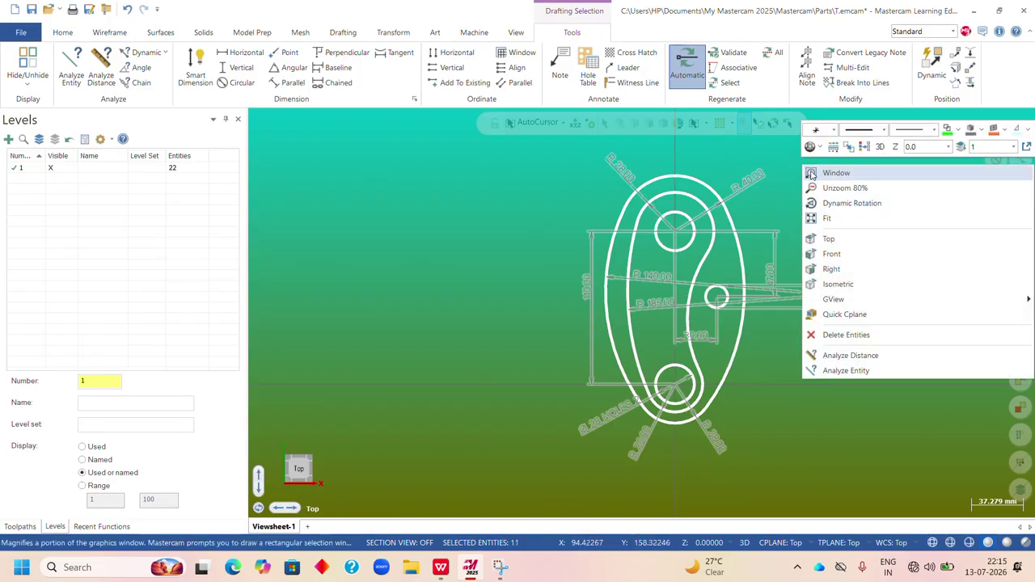
pyautogui.click(959, 132)
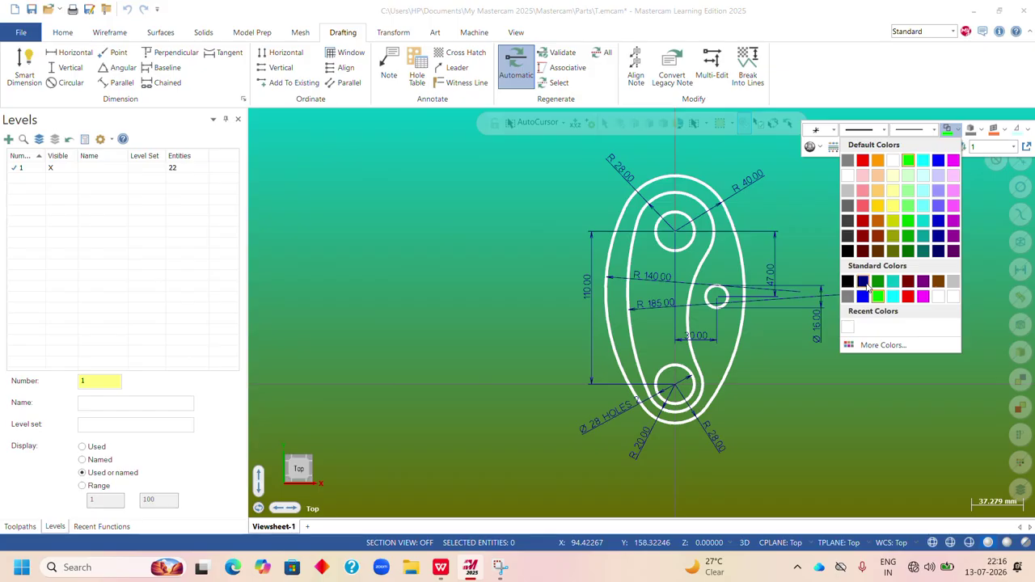
pyautogui.click(863, 283)
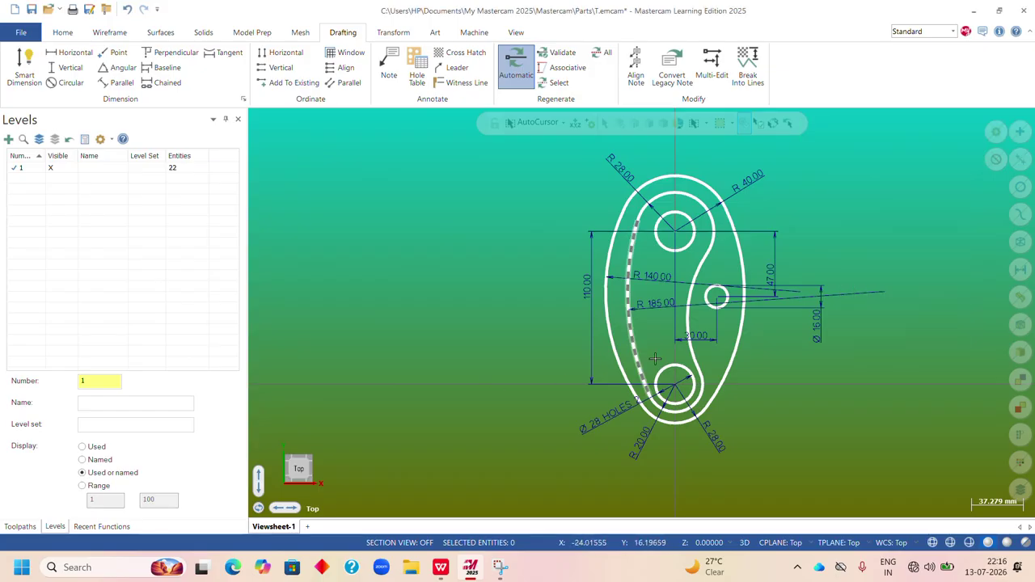
# Fit the drawing to the view and examine the dimensioned rocker profile at different magnifications.
pyautogui.rightClick(794, 191)
pyautogui.click(825, 245)
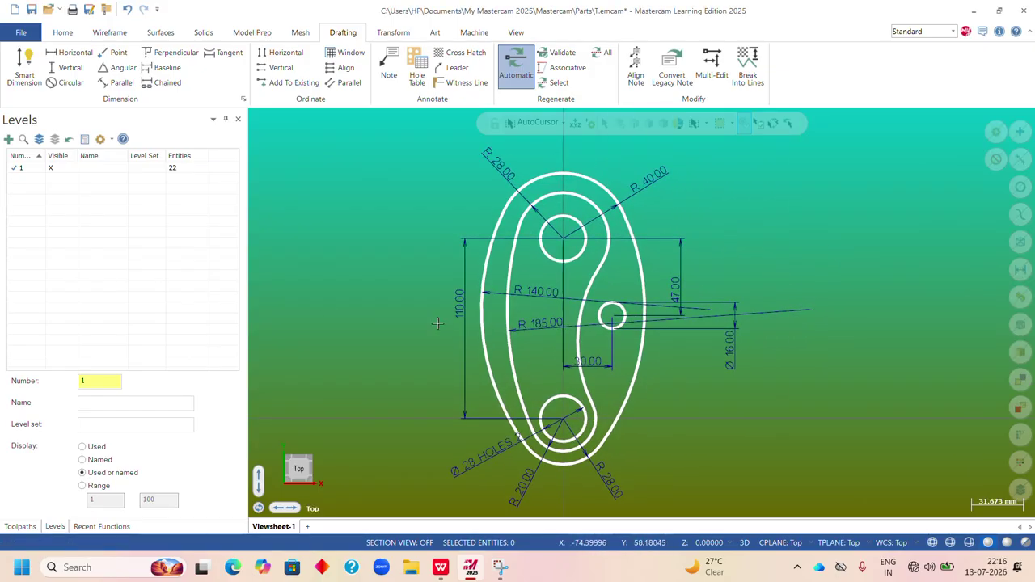
pyautogui.scroll(2, 353, 282)
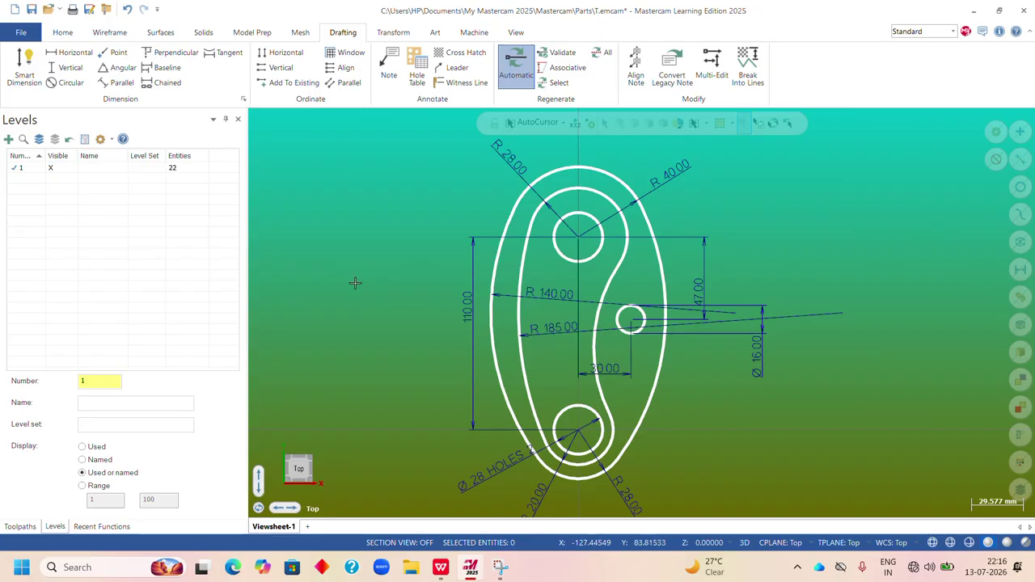
pyautogui.scroll(-2, 356, 284)
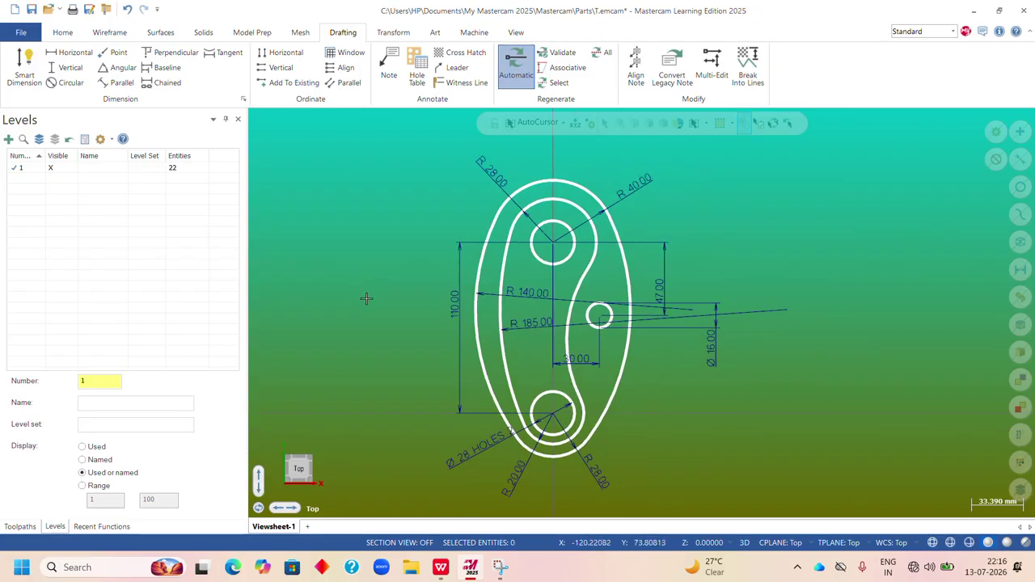
pyautogui.scroll(-1, 583, 267)
pyautogui.scroll(-2, 702, 244)
pyautogui.scroll(2, 416, 301)
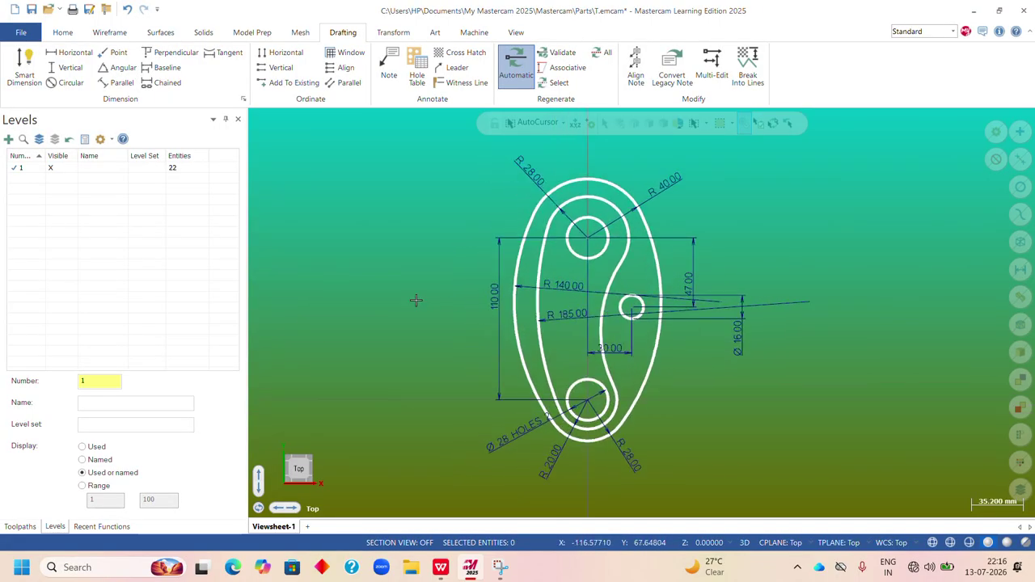
pyautogui.scroll(1, 415, 227)
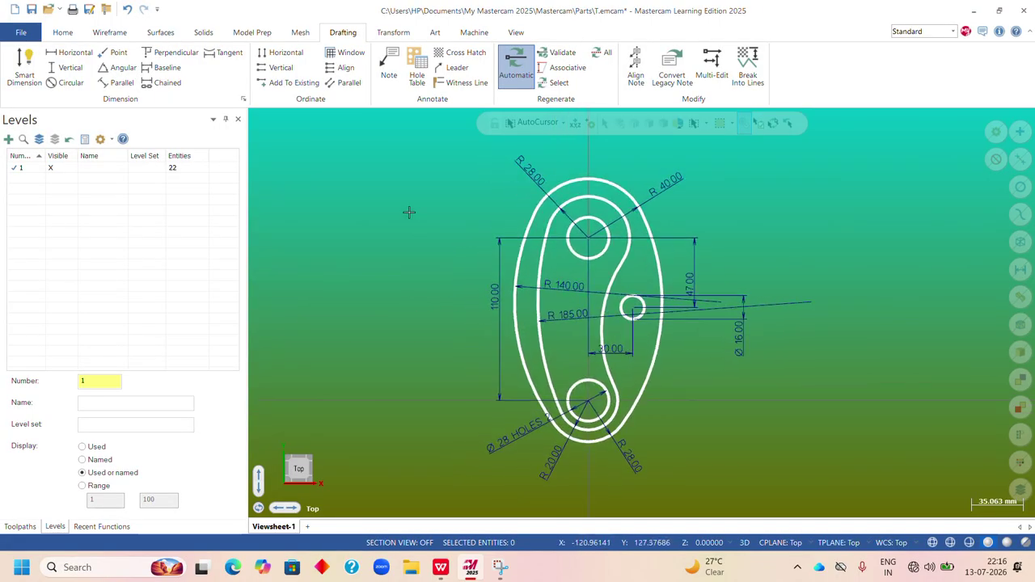